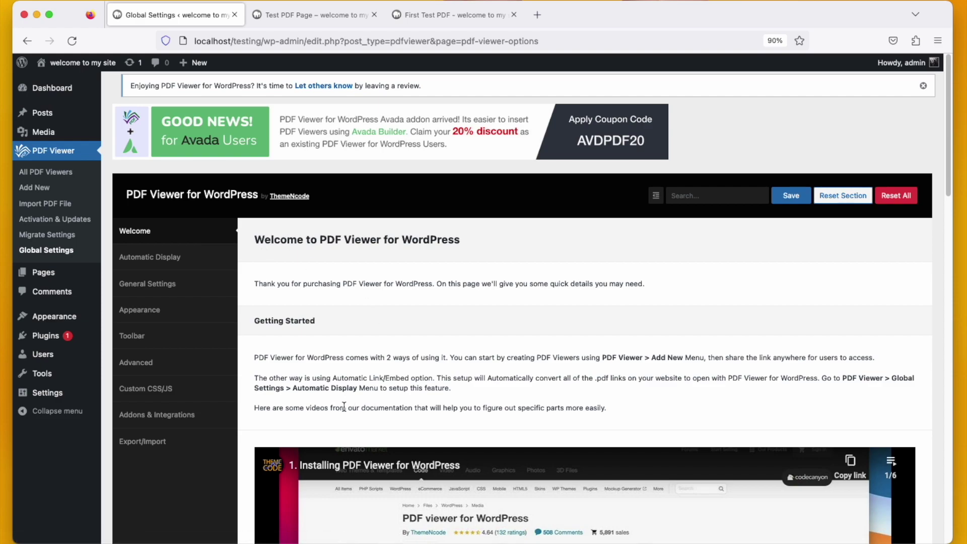
Look through the plugin's Welcome page, from the getting started notes and useful links to the newsletter sign-up form
scroll(344, 409, down, 2)
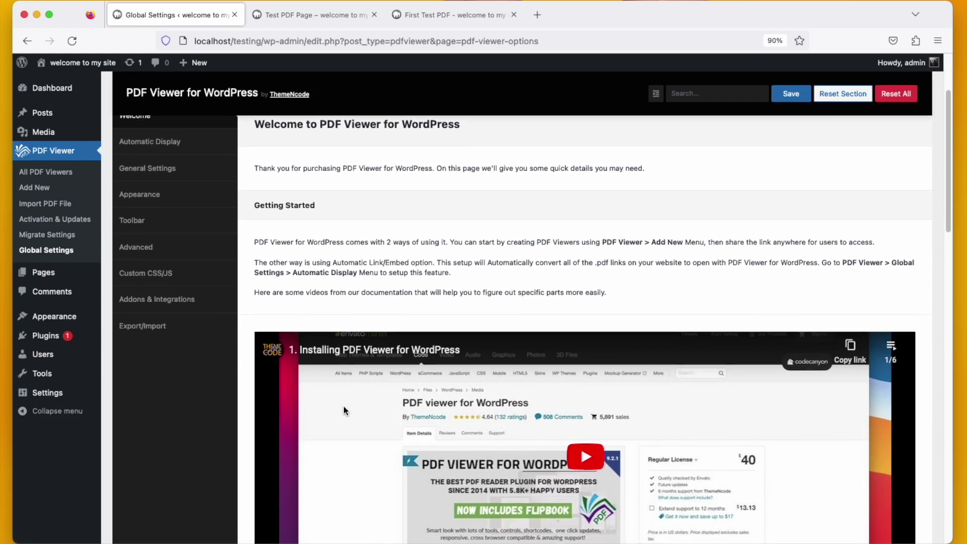
scroll(345, 411, down, 4)
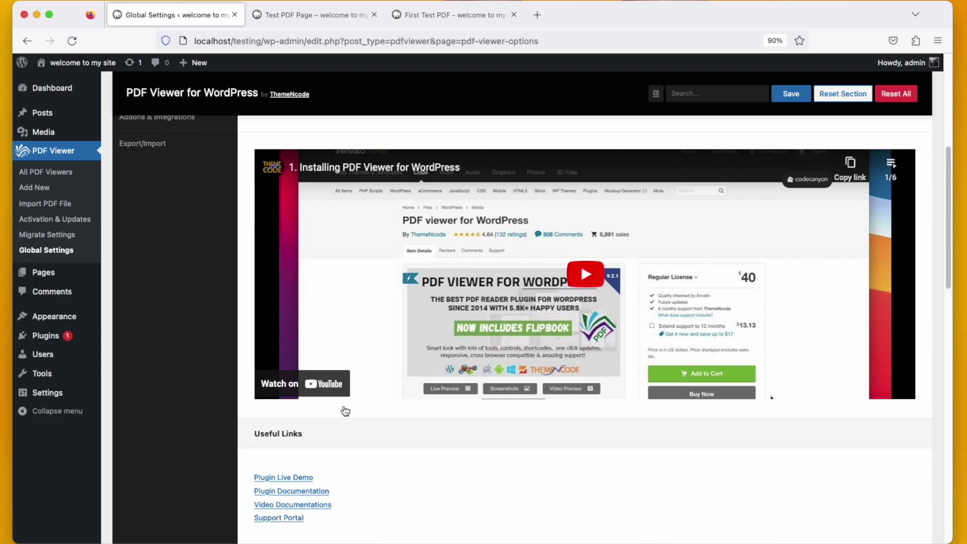
scroll(343, 407, down, 2)
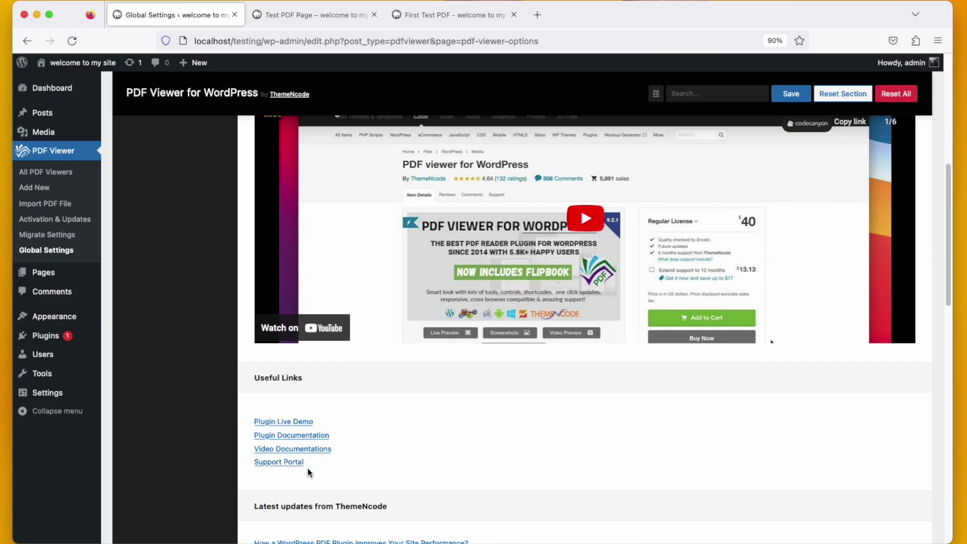
scroll(303, 469, down, 2)
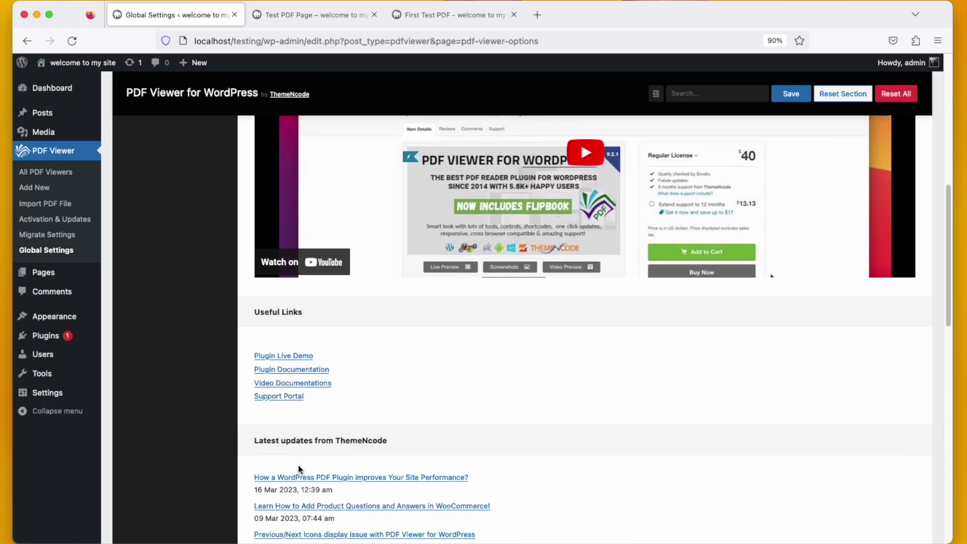
scroll(299, 471, down, 1)
scroll(284, 439, down, 2)
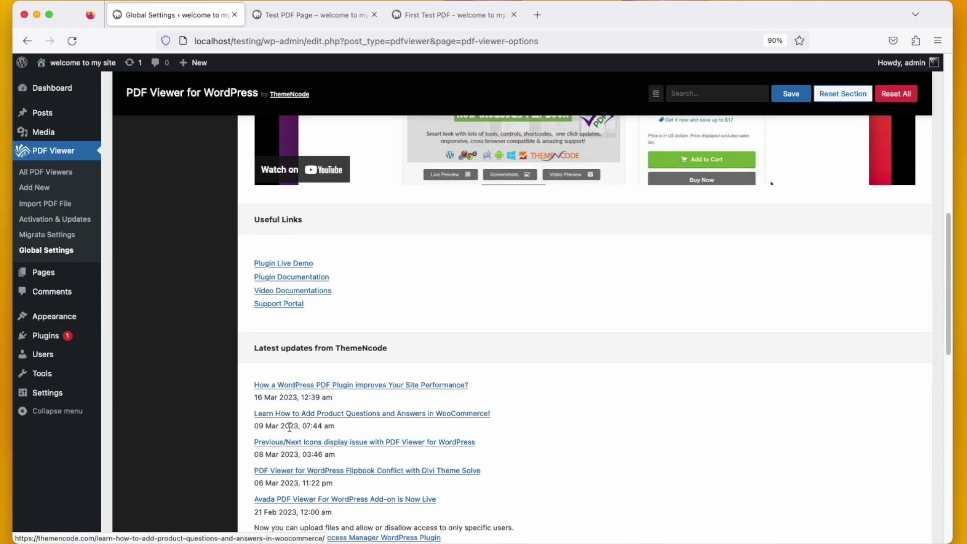
scroll(344, 453, down, 1)
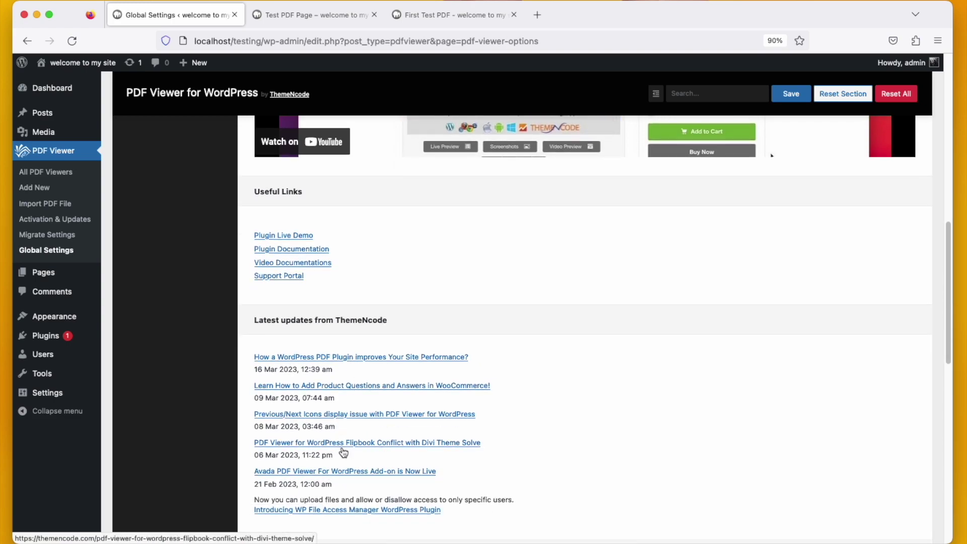
scroll(343, 451, down, 3)
scroll(343, 451, down, 4)
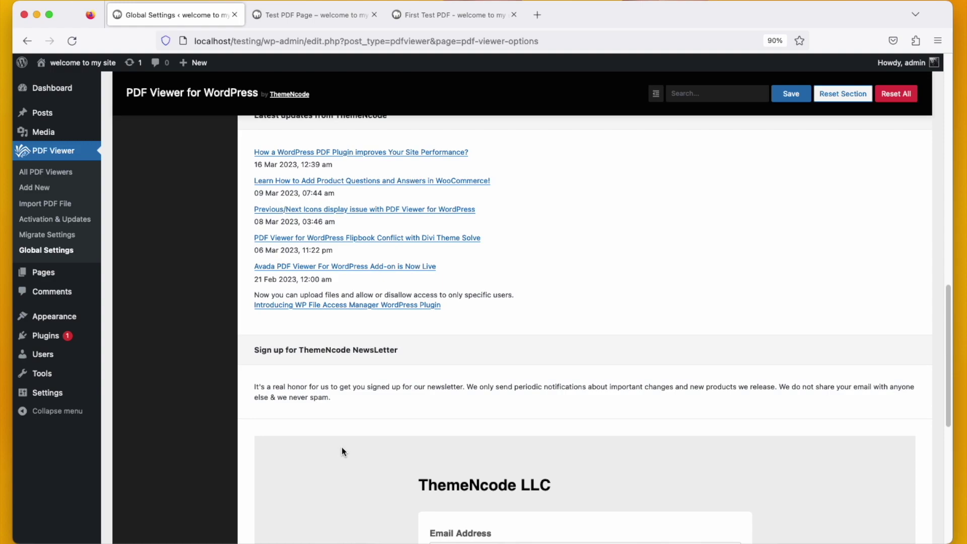
scroll(342, 449, down, 3)
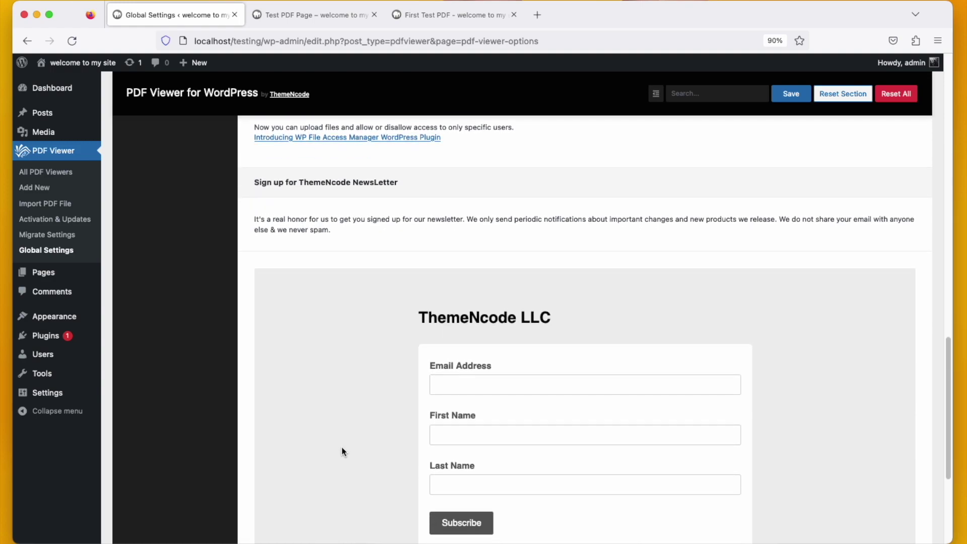
scroll(342, 450, down, 2)
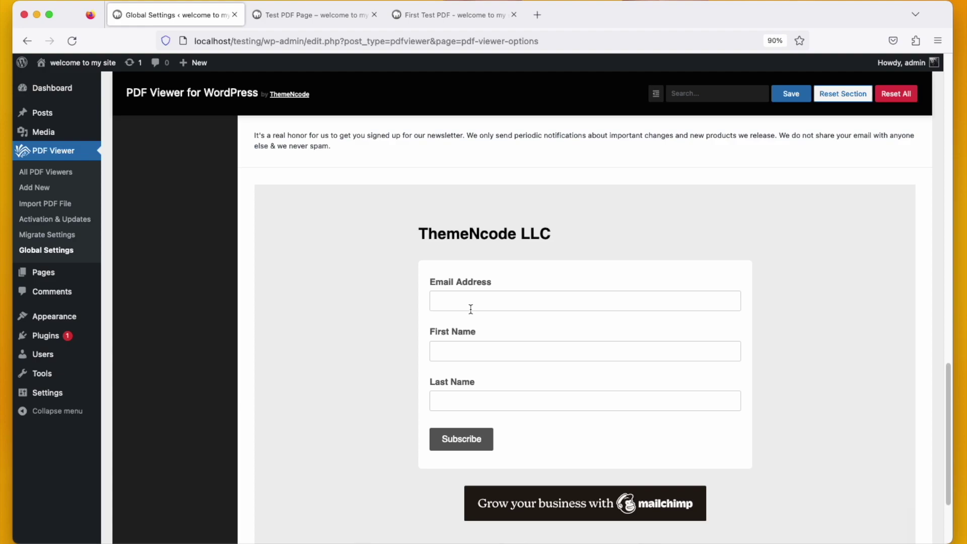
scroll(334, 367, up, 7)
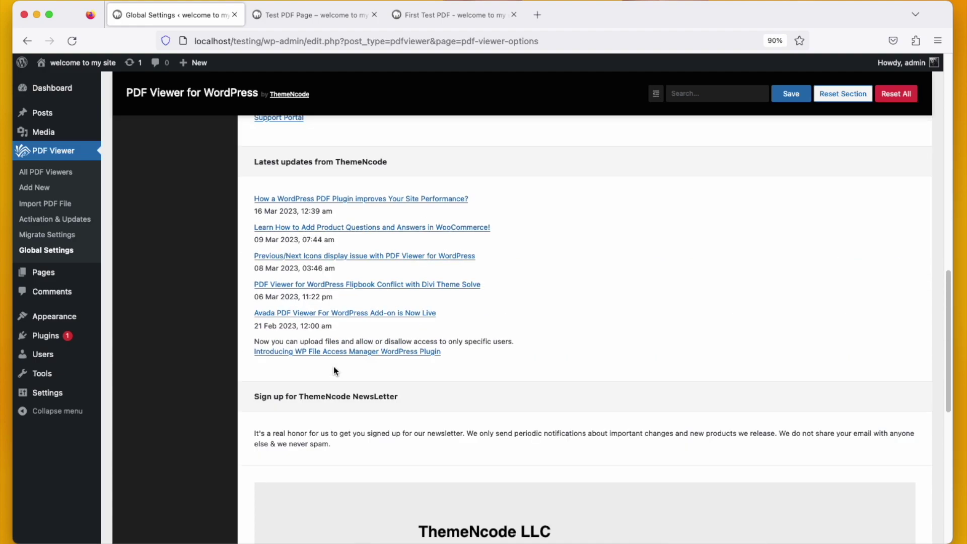
scroll(334, 372, up, 15)
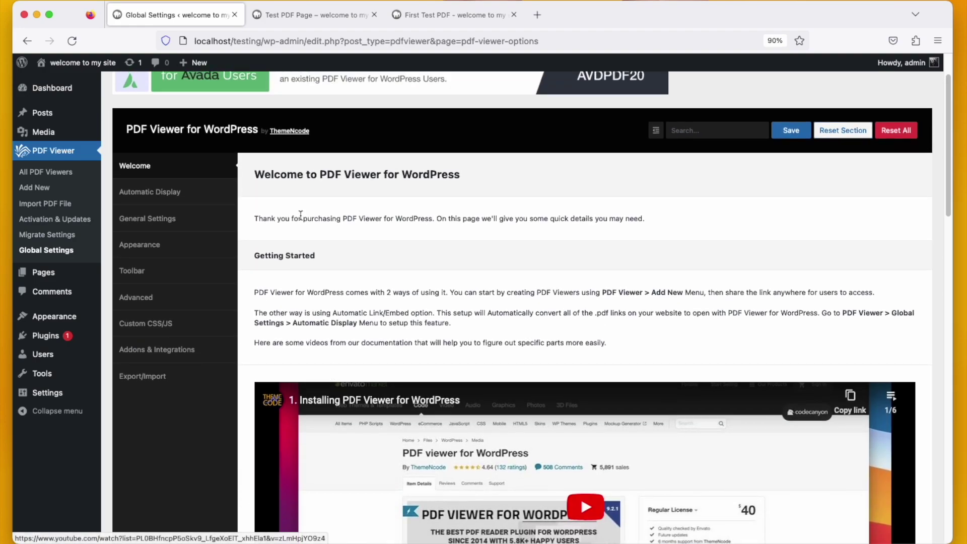
Open the Automatic Display settings and examine the available choices for Automatic Display and Link Target without changing them
click(161, 192)
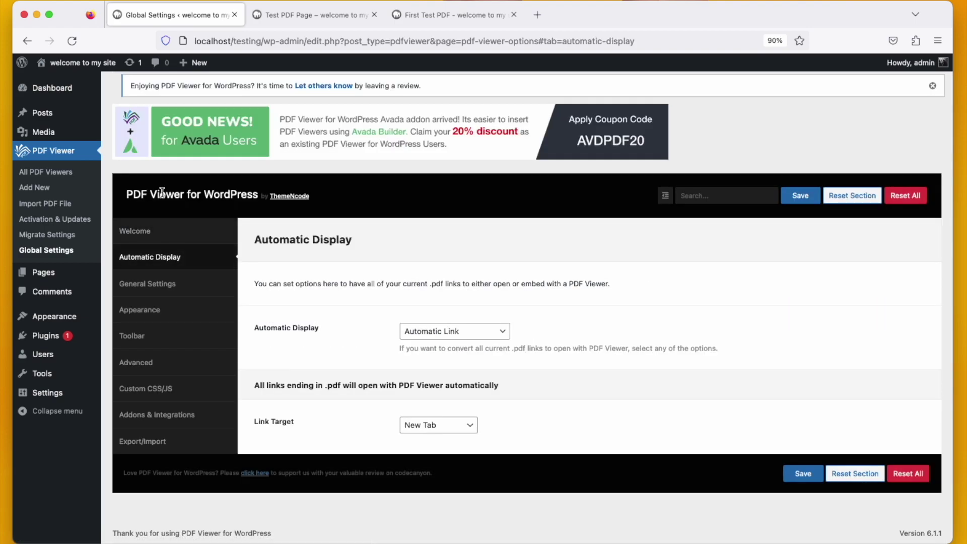
click(480, 335)
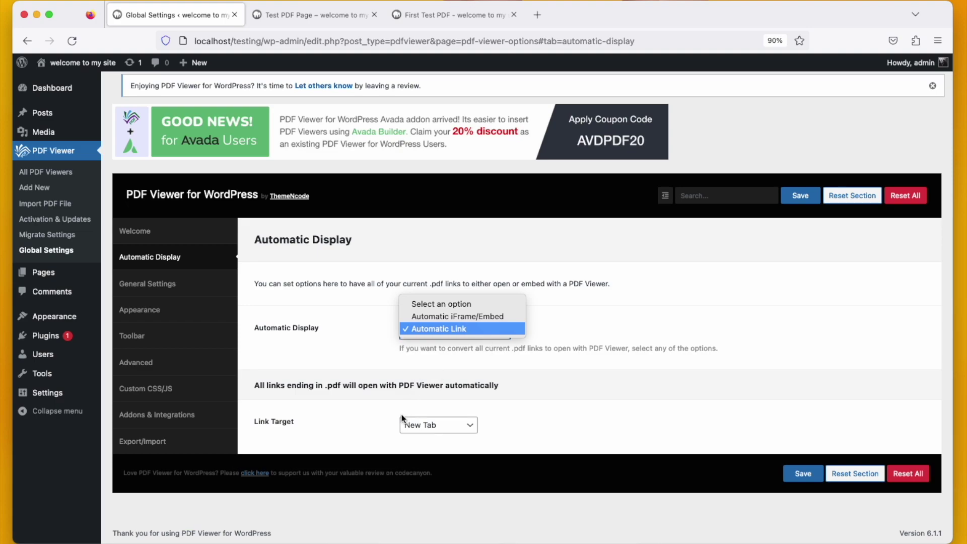
click(446, 426)
click(446, 424)
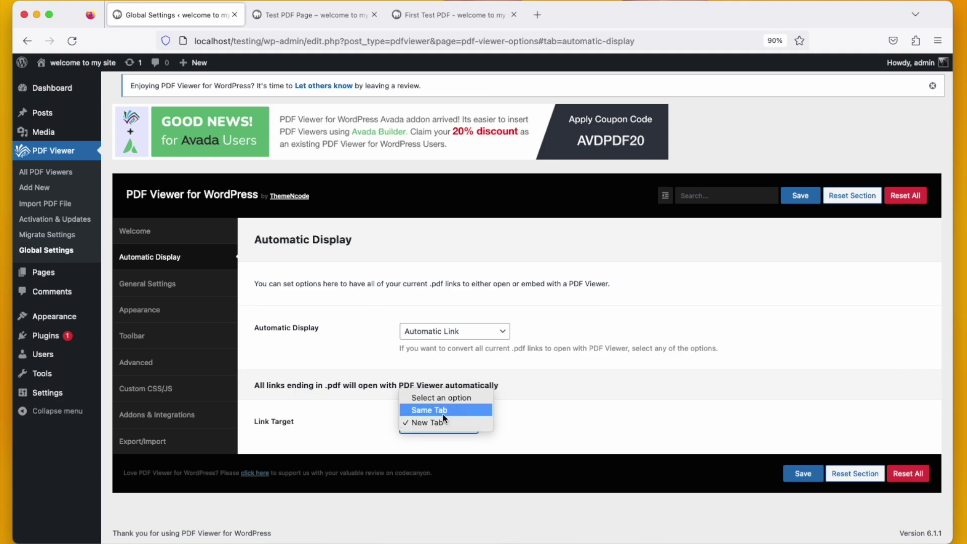
click(383, 427)
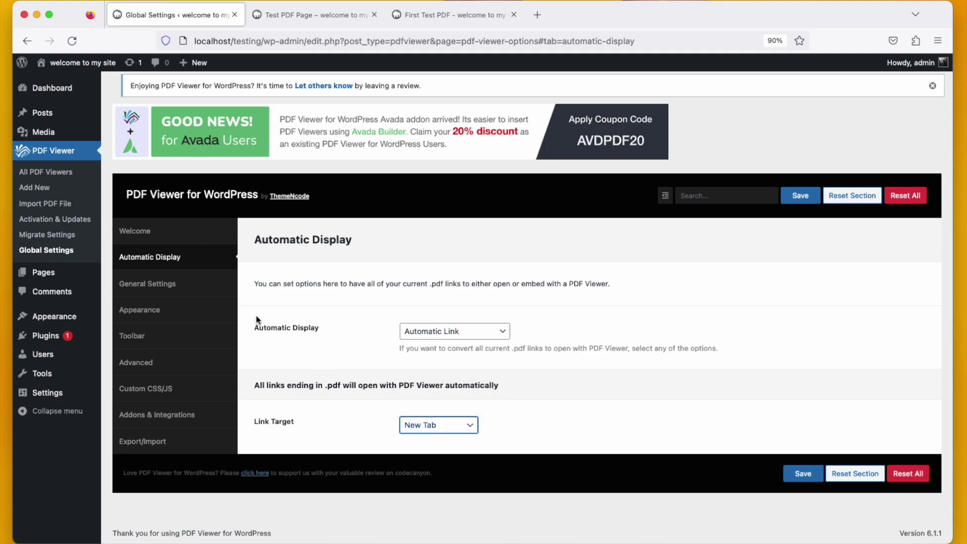
In General Settings, choose the Logo-4.webp image from the media library as the viewer logo and save
click(177, 293)
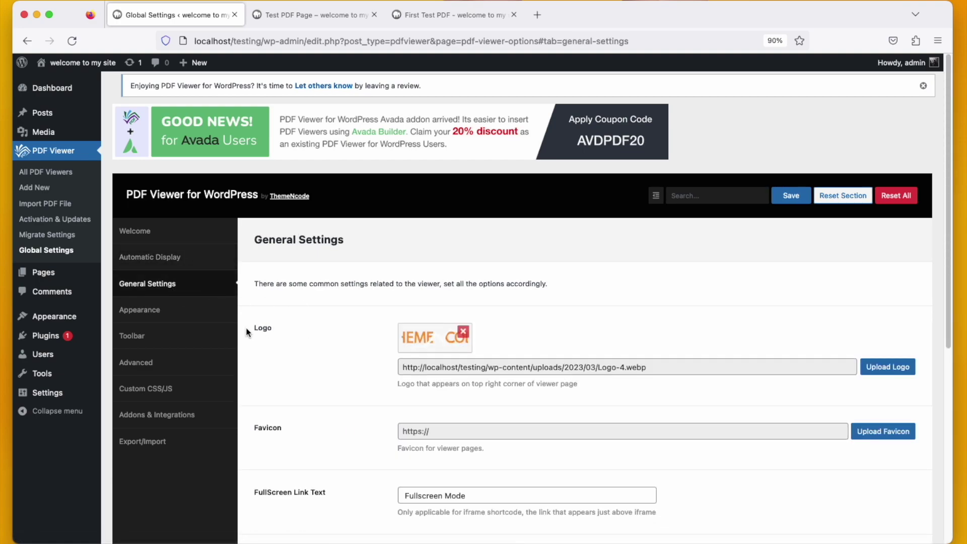
click(870, 371)
click(89, 203)
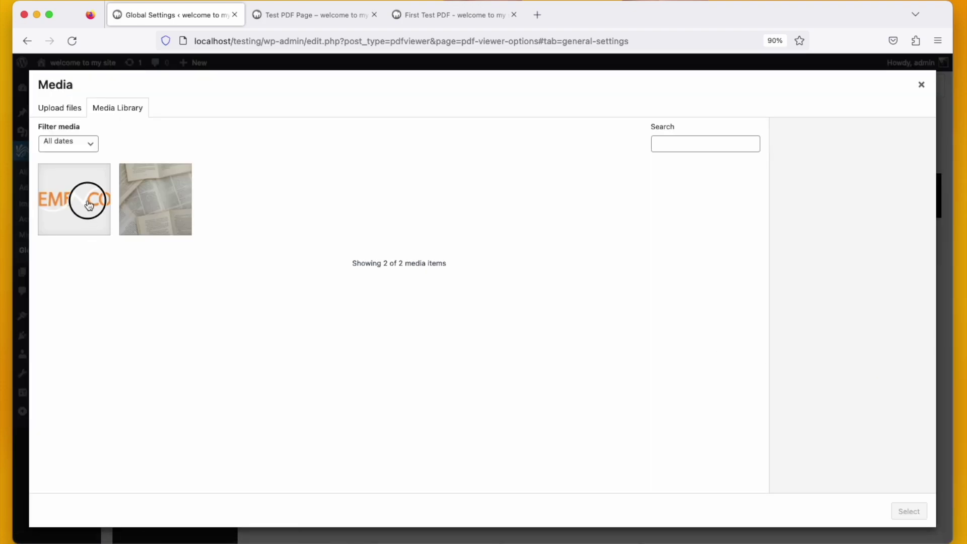
click(907, 510)
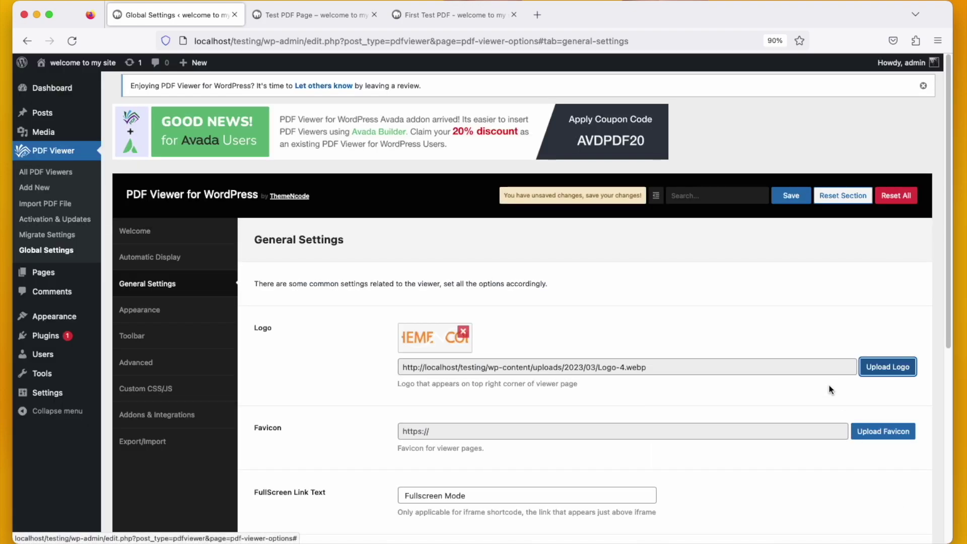
click(791, 196)
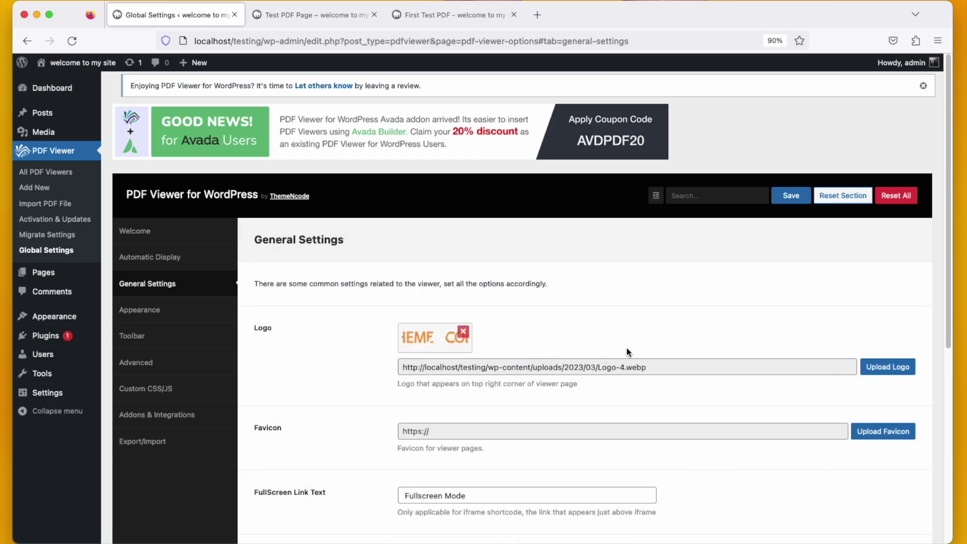
Check the logo in the First Test PDF viewer and the fullscreen link on the Test PDF Page, returning to Global Settings
click(458, 21)
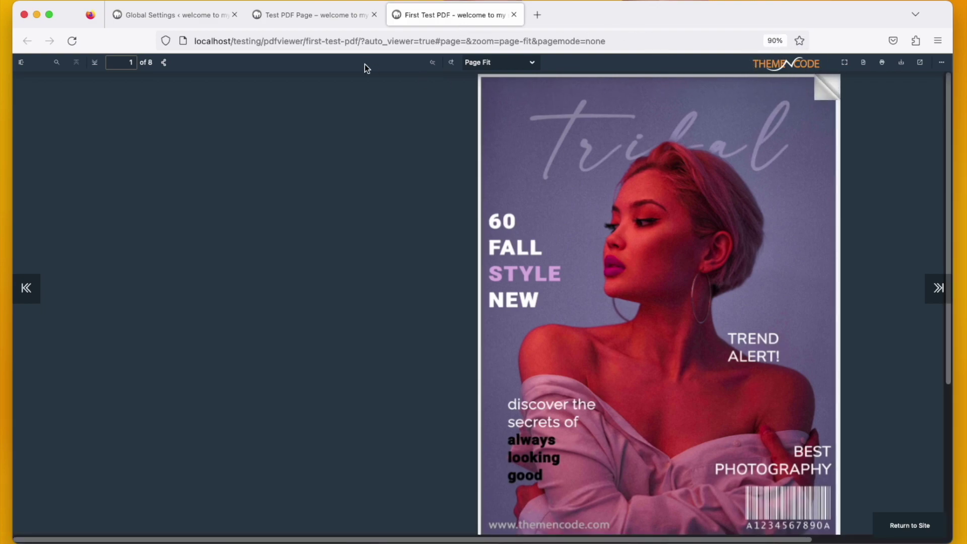
click(210, 22)
scroll(301, 304, down, 2)
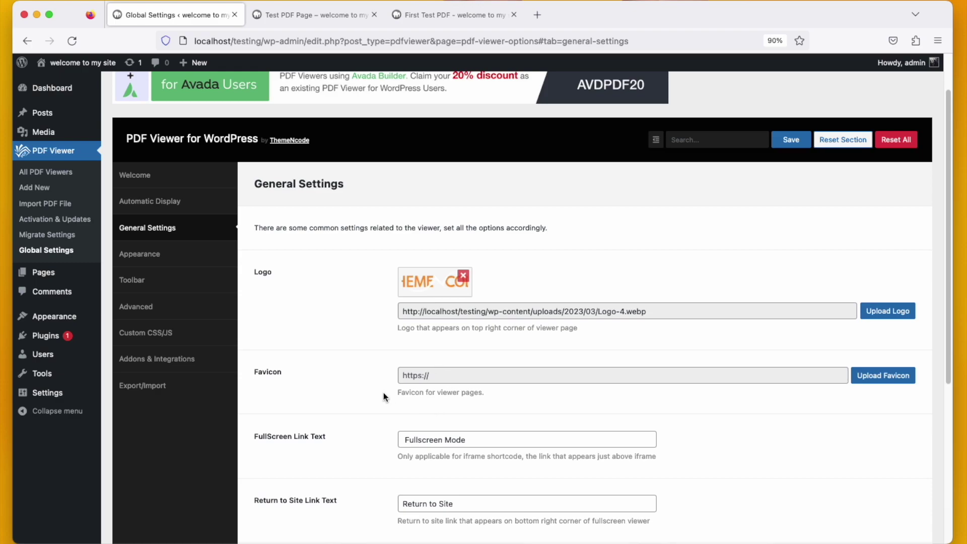
scroll(383, 392, down, 1)
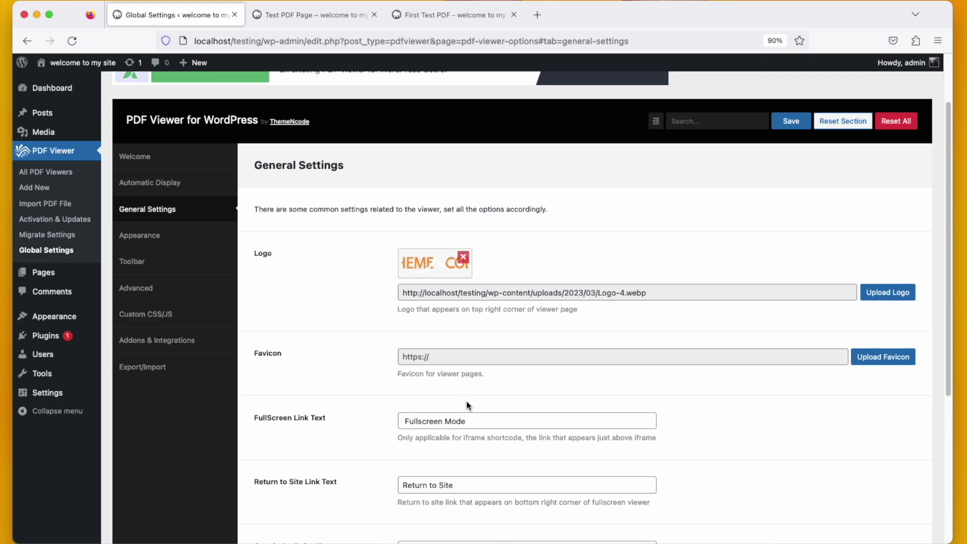
click(350, 17)
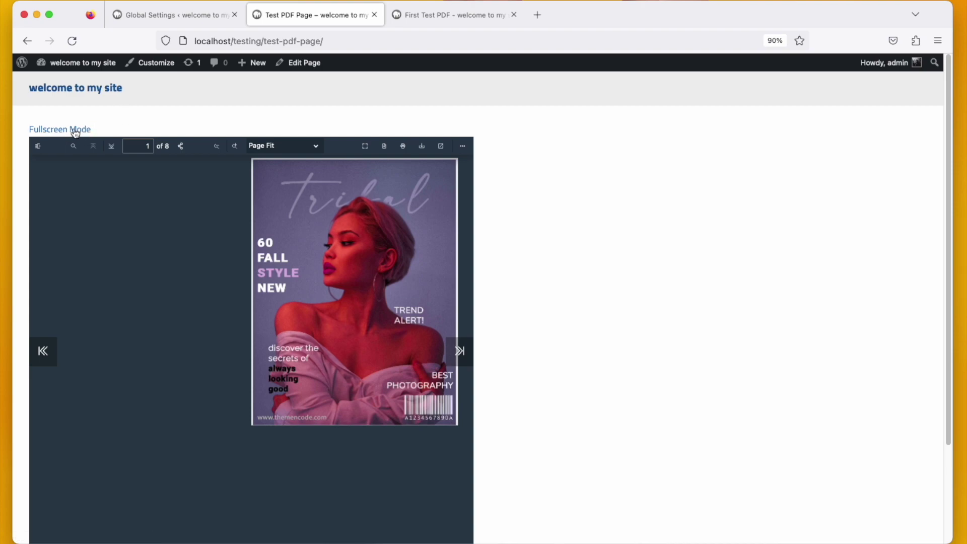
click(201, 20)
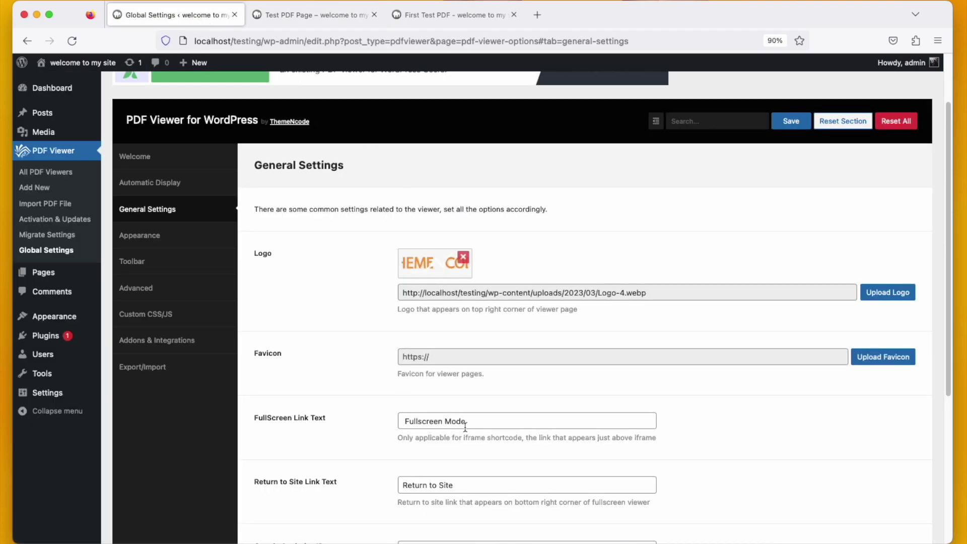
Set the FullScreen Link Text to "Check Full Screen" and save the settings
triple_click(404, 418)
text(Chech thi)
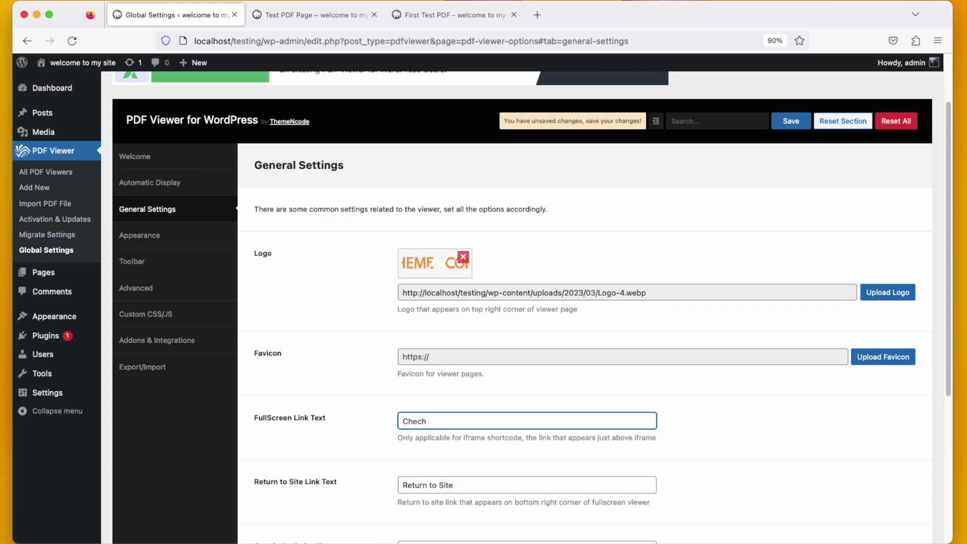
key(BackSpace)
key(BackSpace)
key(BackSpace)
key(BackSpace)
key(BackSpace)
text(k Full Screen)
click(791, 121)
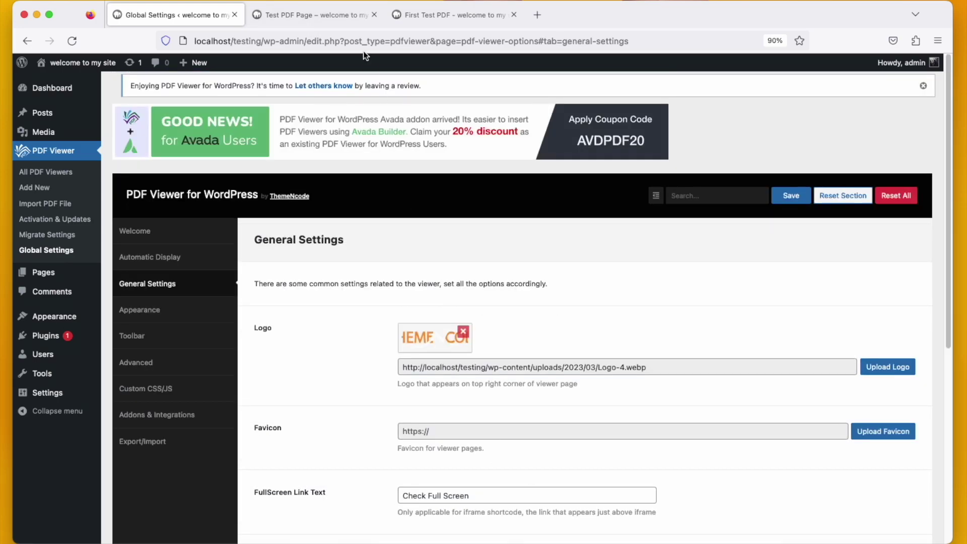
Reload the Test PDF Page to check the link text above the embedded viewer, and return to Global Settings
click(353, 15)
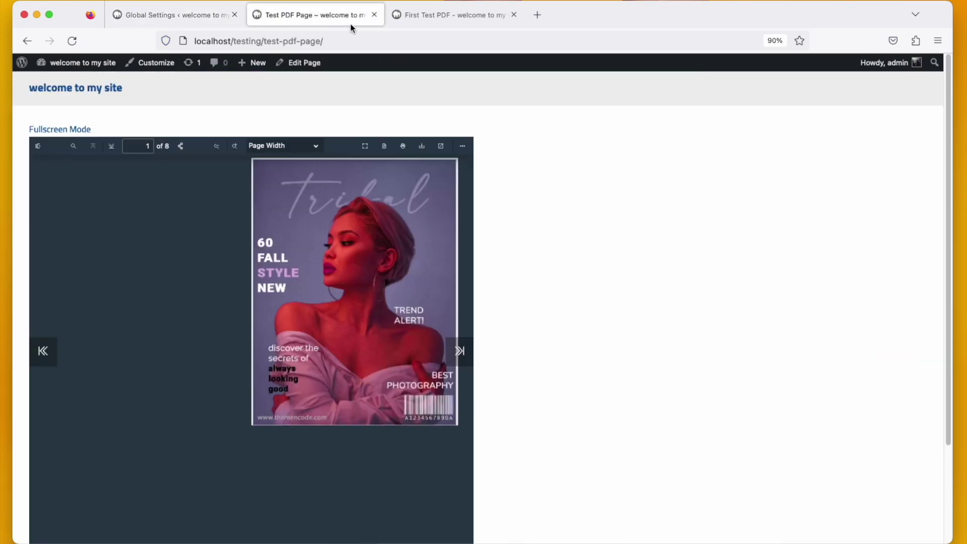
key(super+r)
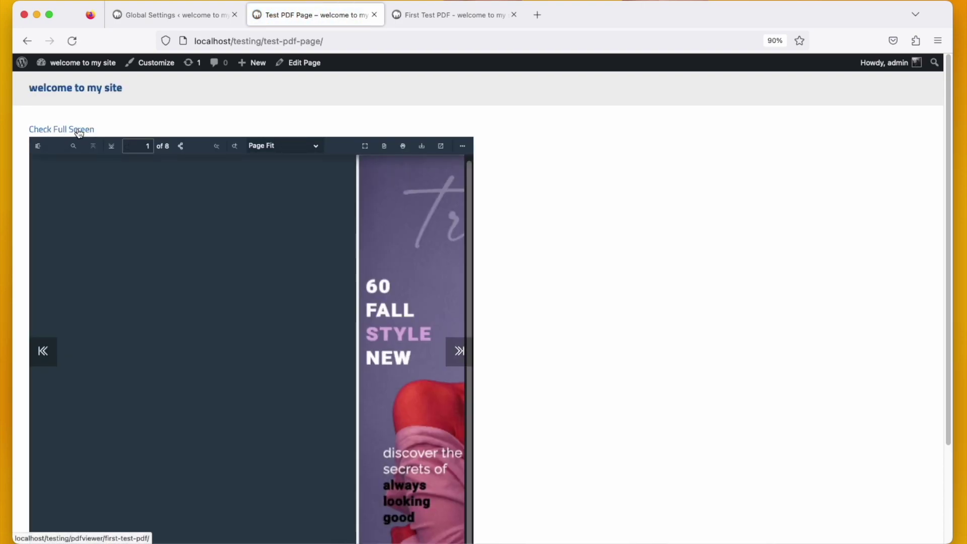
click(200, 21)
Examine the Return to Site Link Text setting and compare it with the link shown in the First Test PDF viewer
scroll(375, 375, down, 3)
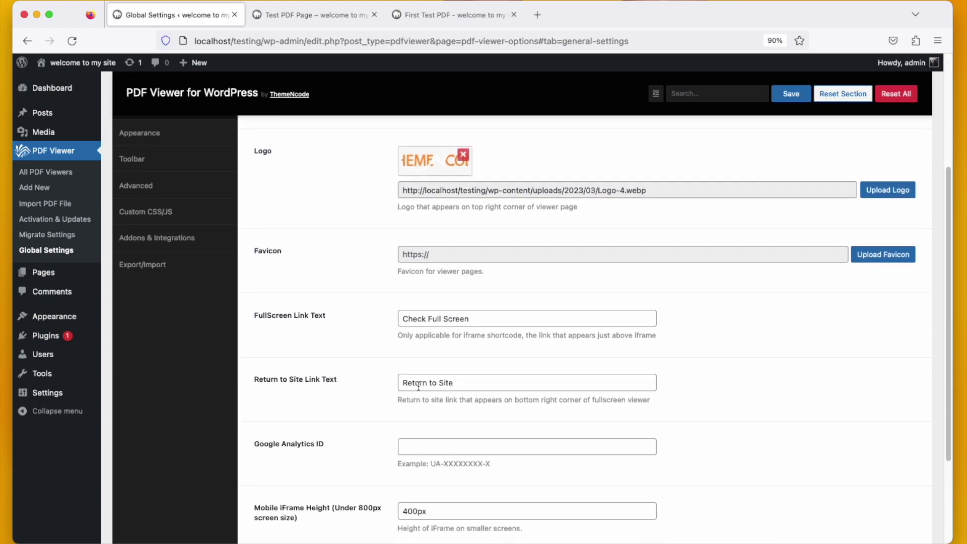
click(466, 383)
drag(466, 383, 396, 383)
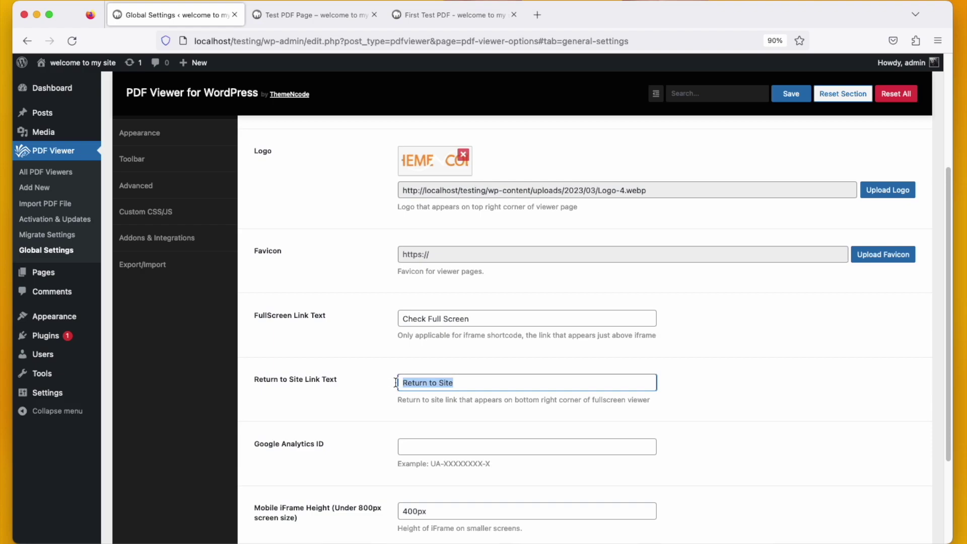
click(453, 19)
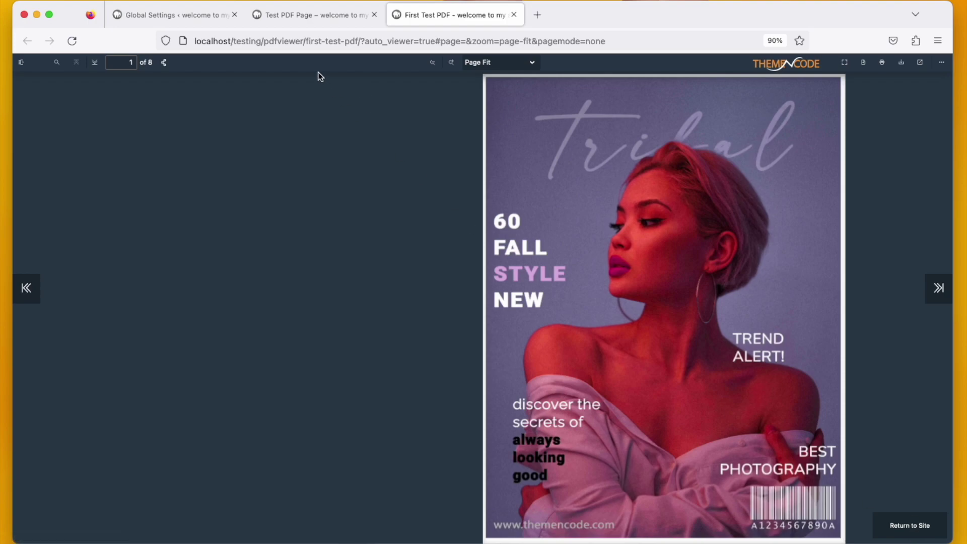
click(199, 16)
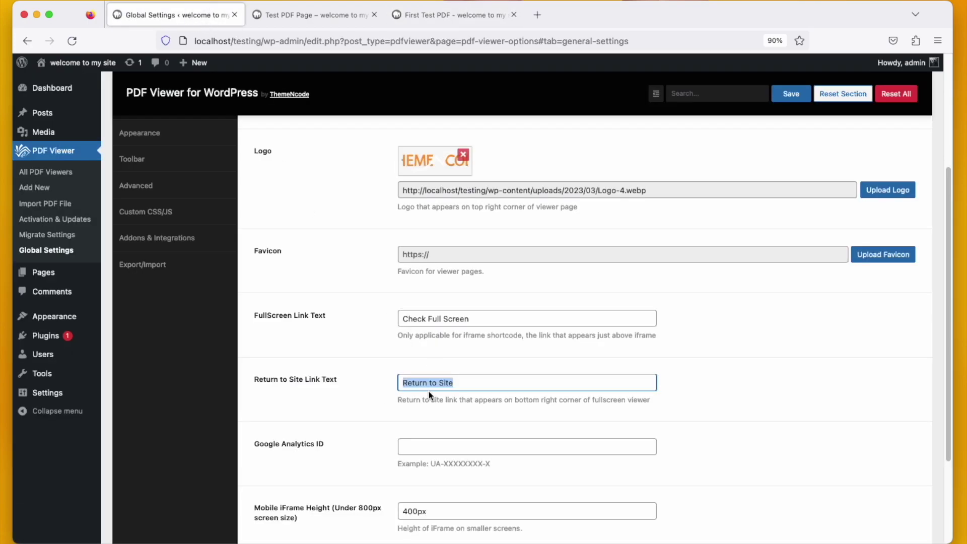
Review the Google Analytics ID, Mobile iFrame Height and iFrame Responsive Fix options in General Settings
scroll(383, 386, down, 3)
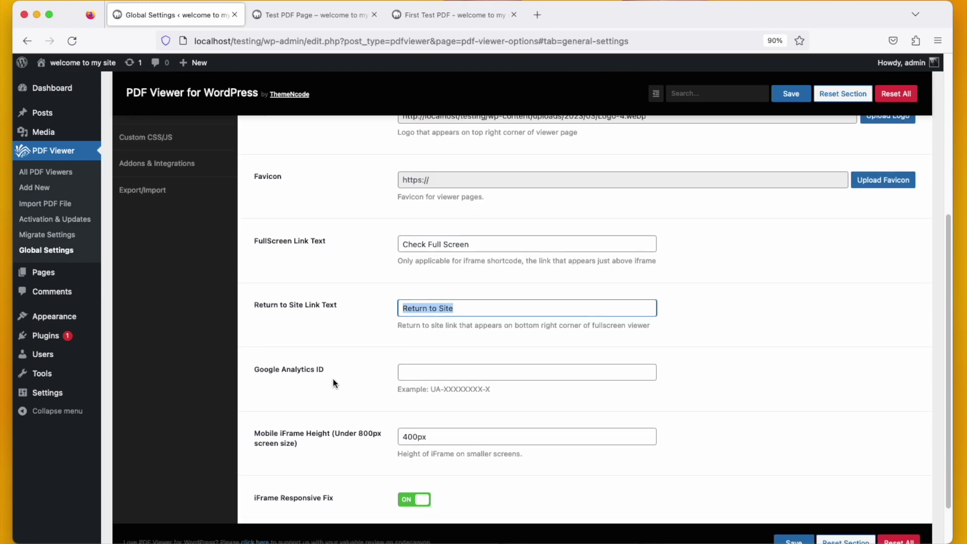
drag(432, 388, 479, 389)
click(459, 376)
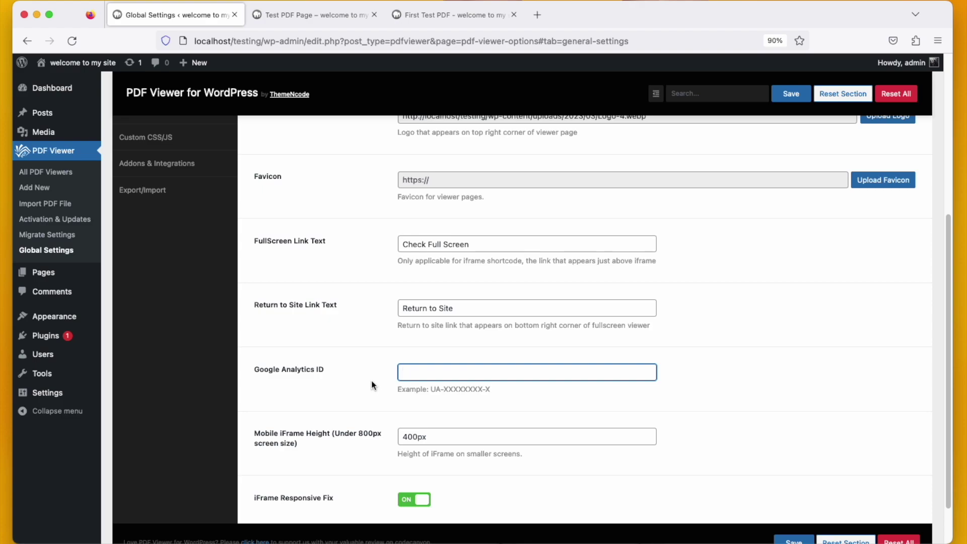
scroll(372, 386, down, 2)
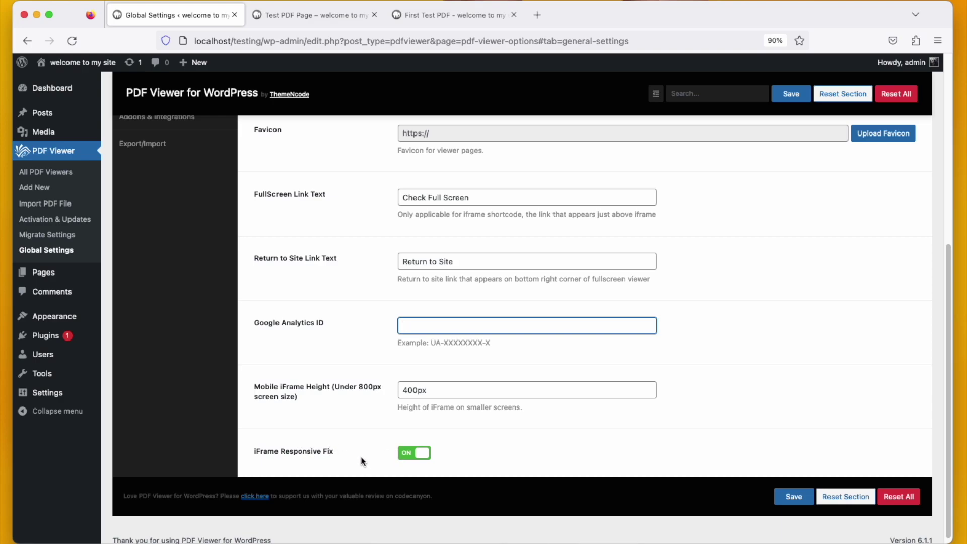
In the Appearance settings, keep the Theme option, choose the Aqua White theme and save the settings
scroll(361, 461, up, 5)
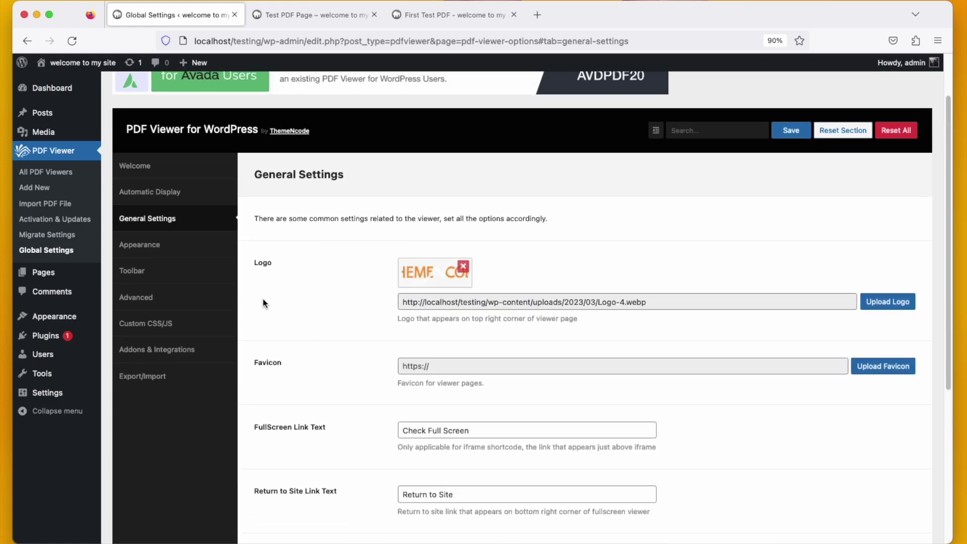
click(167, 245)
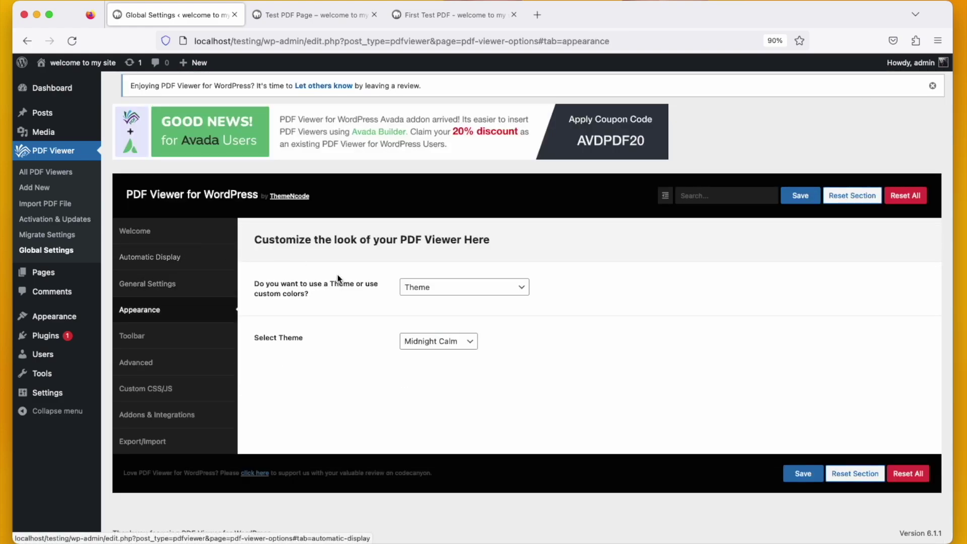
click(474, 297)
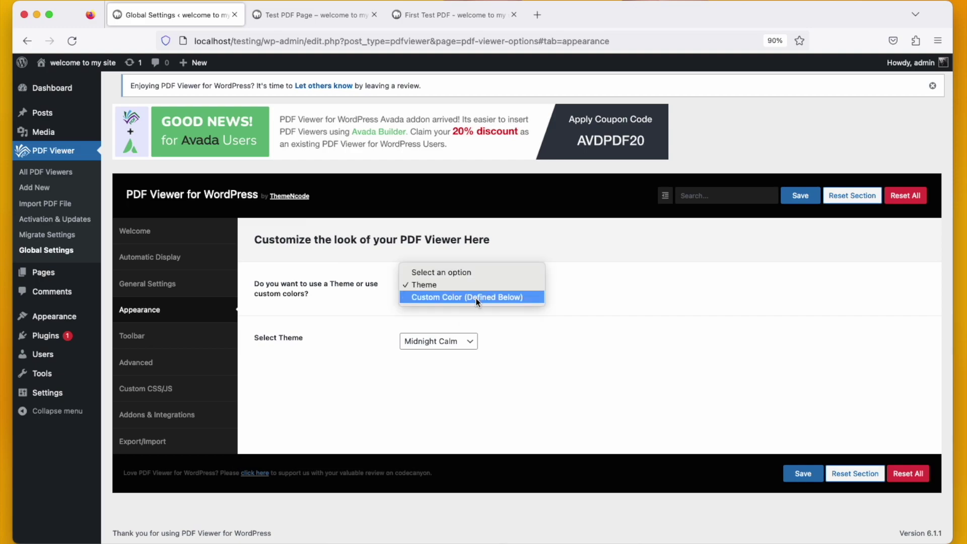
click(424, 284)
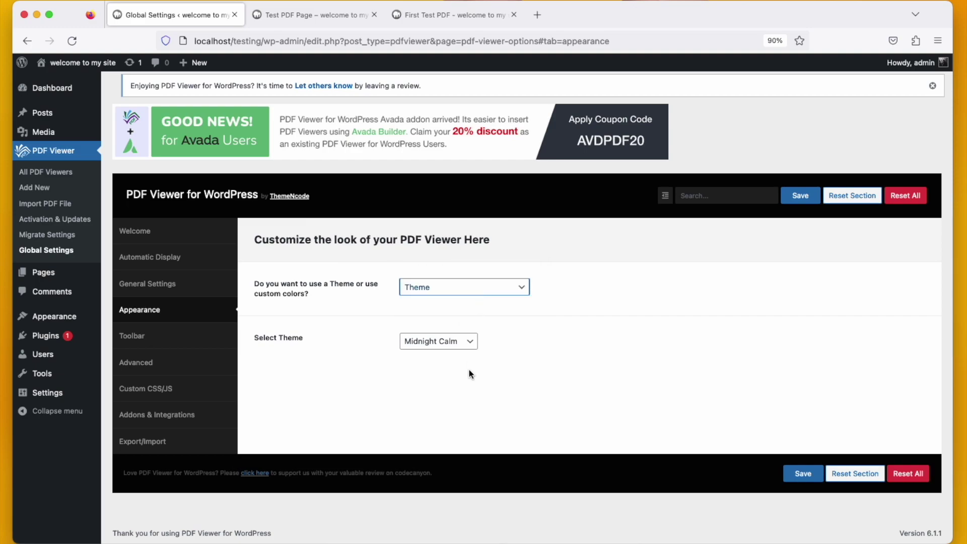
click(453, 341)
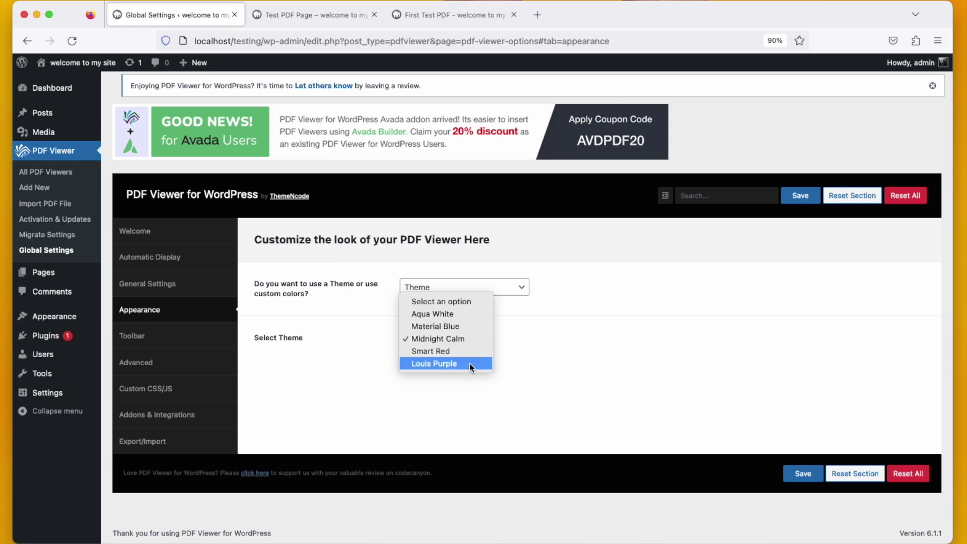
click(557, 347)
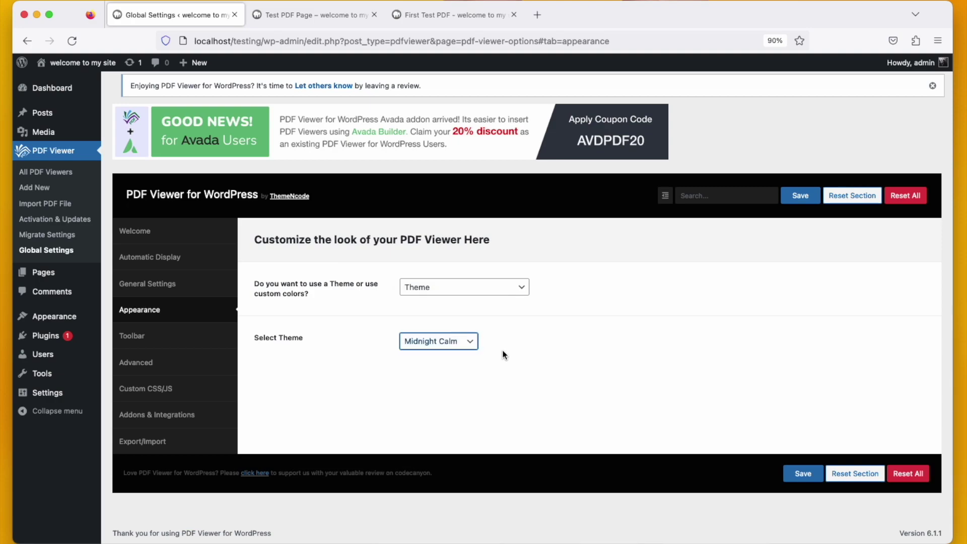
click(467, 347)
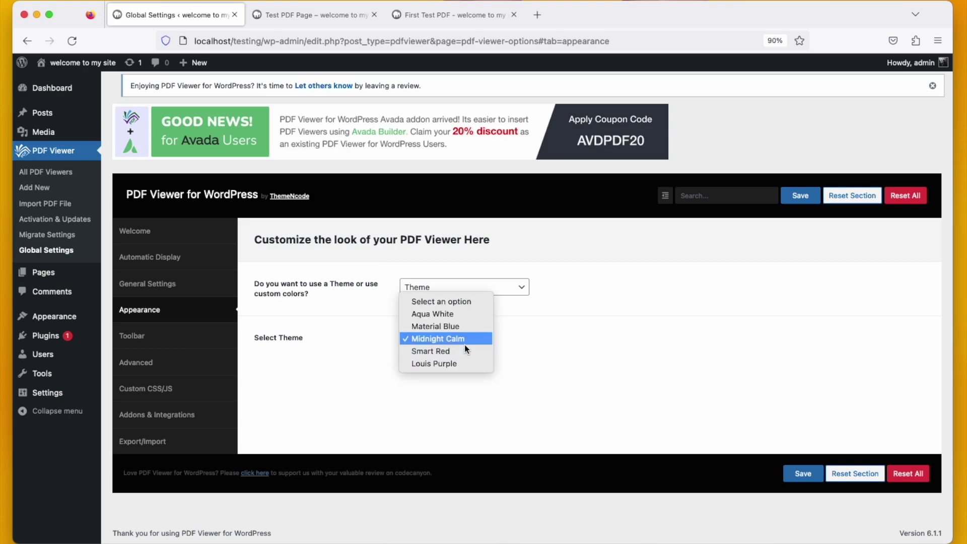
click(467, 318)
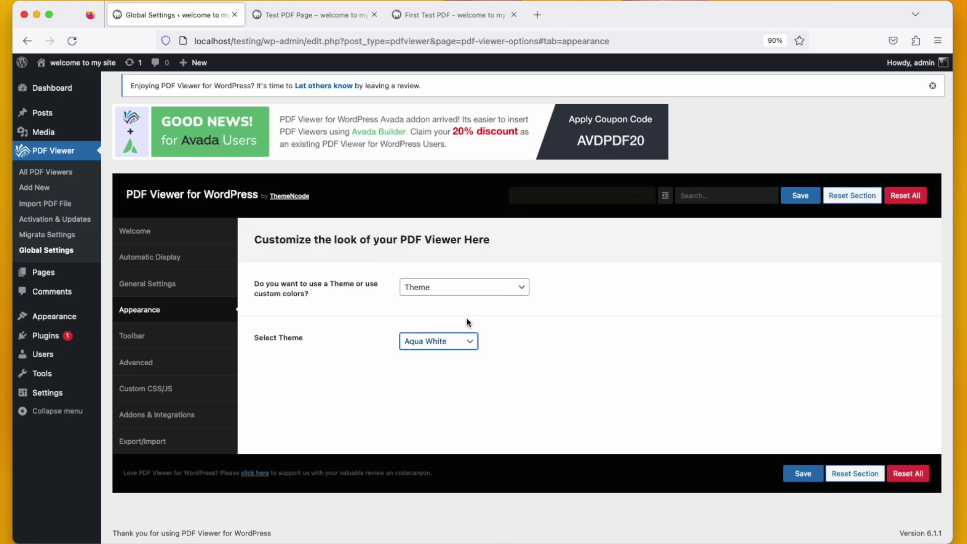
click(801, 197)
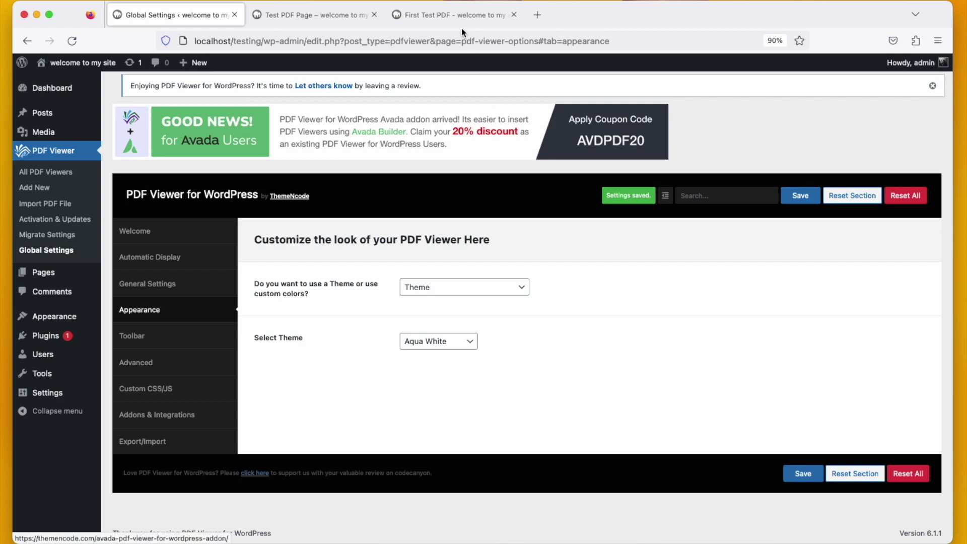
Reload the First Test PDF viewer to check its new theme, and return to Global Settings
click(460, 20)
key(super+r)
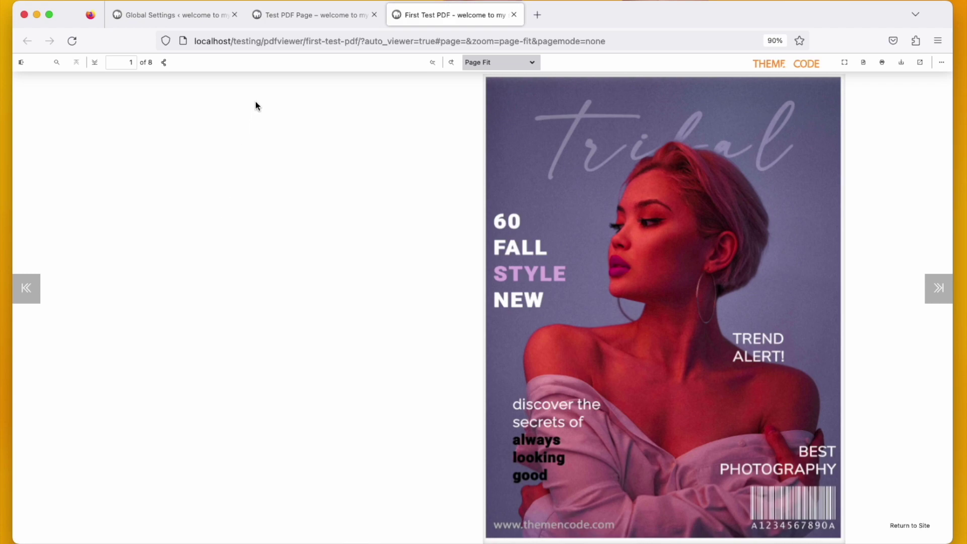
click(196, 20)
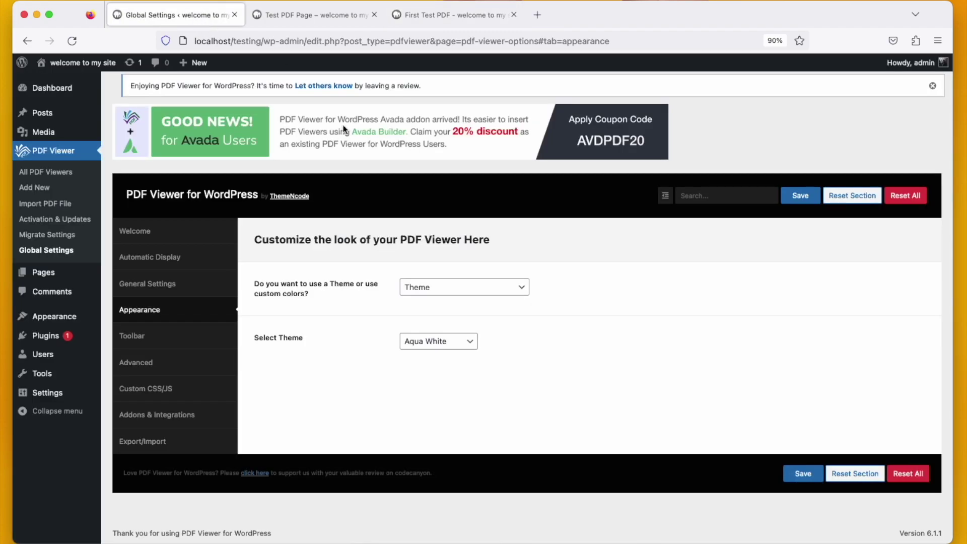
Switch the appearance to Custom Color (Defined Below) and examine the color pickers and Icon Style options
click(416, 298)
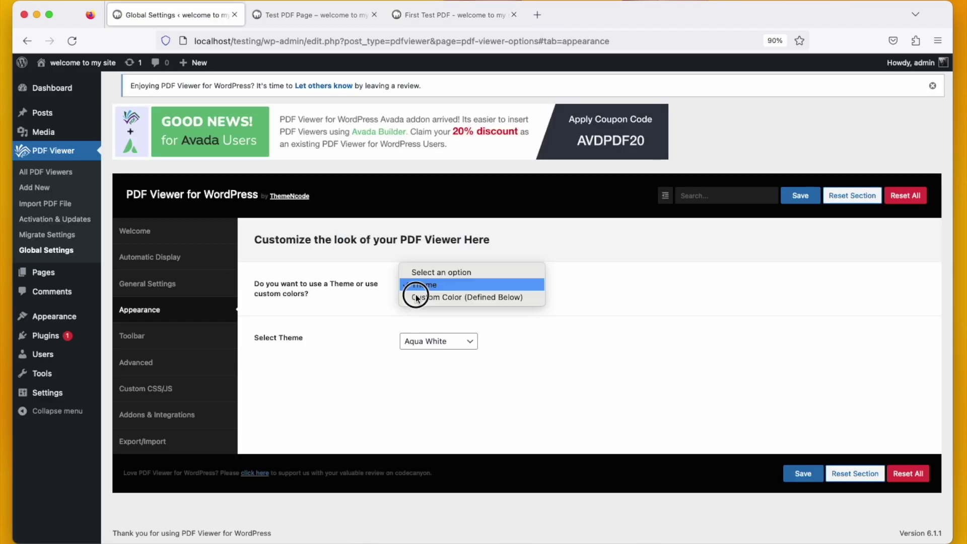
click(446, 297)
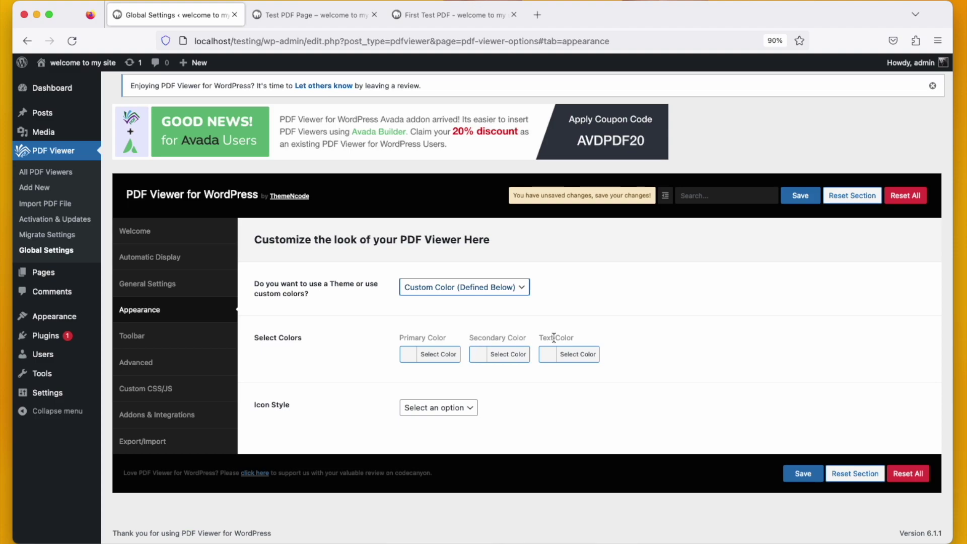
click(477, 412)
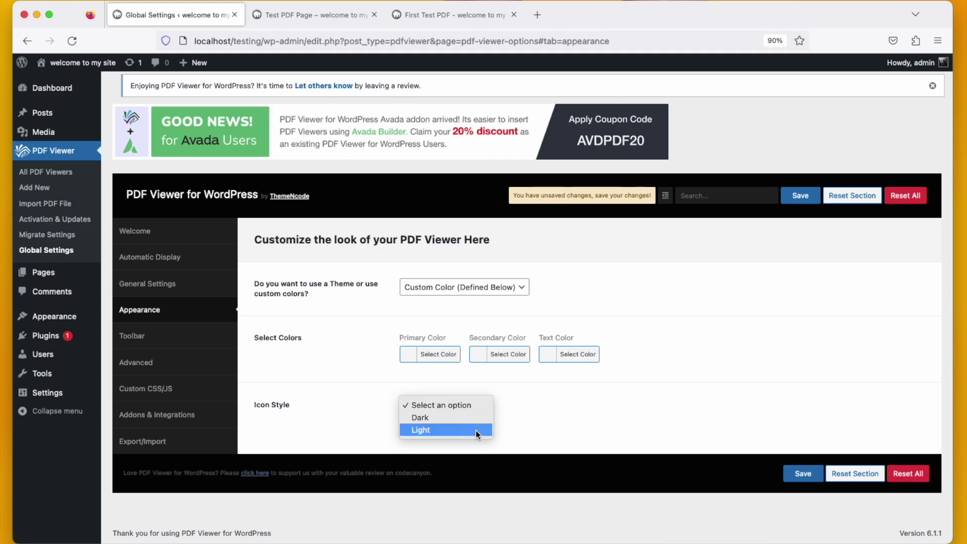
click(339, 373)
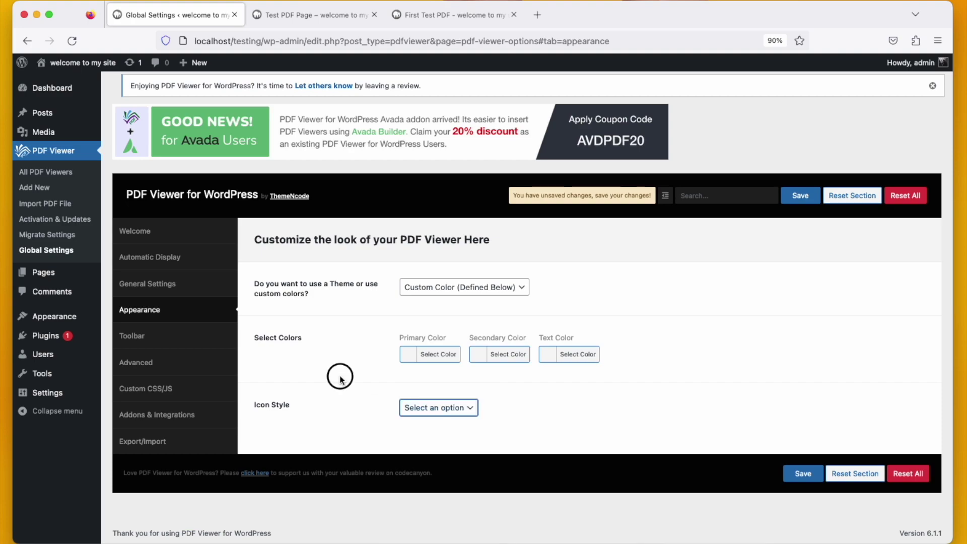
Switch the appearance back to Theme, keep Aqua White selected and save the settings
click(427, 288)
click(427, 274)
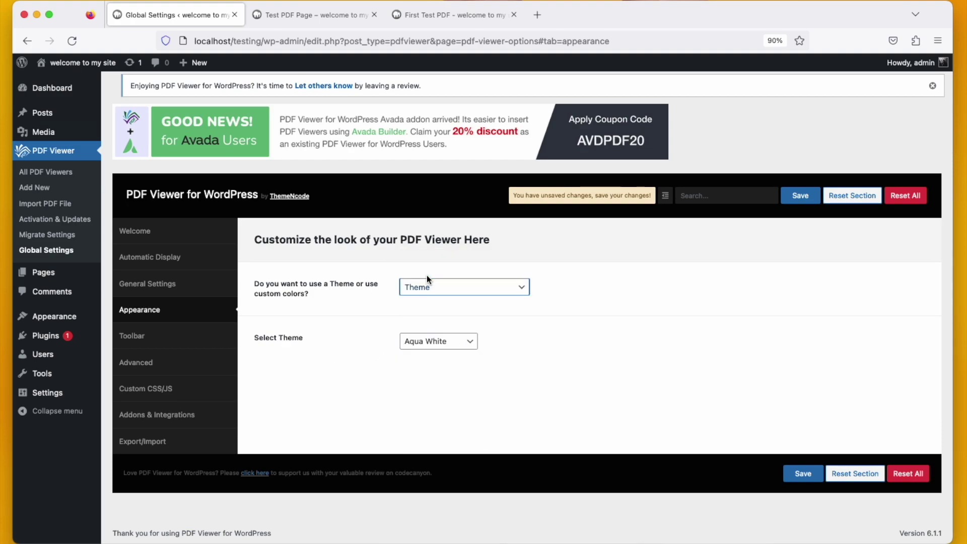
click(443, 343)
click(443, 338)
click(808, 472)
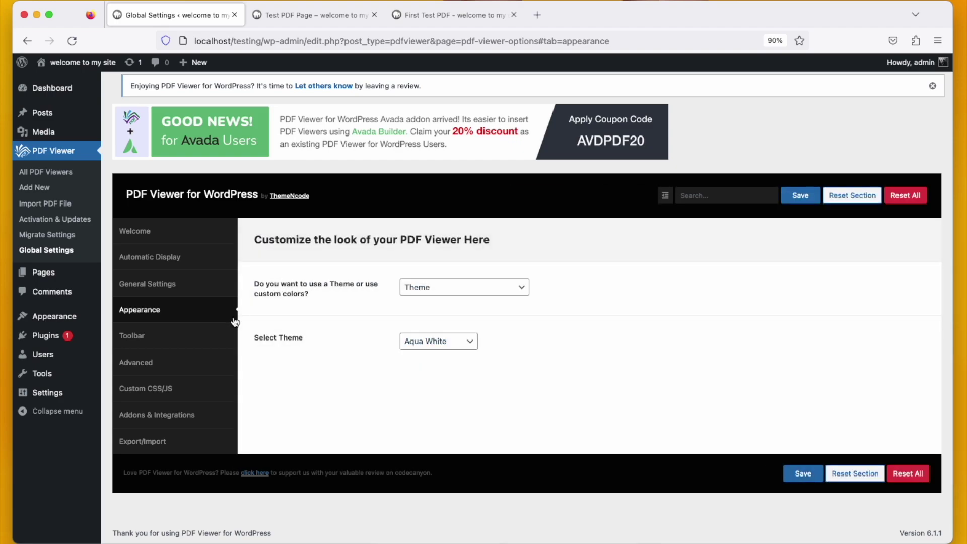
In the Toolbar settings, look over the global defaults and set Default Scroll to Flip
click(148, 341)
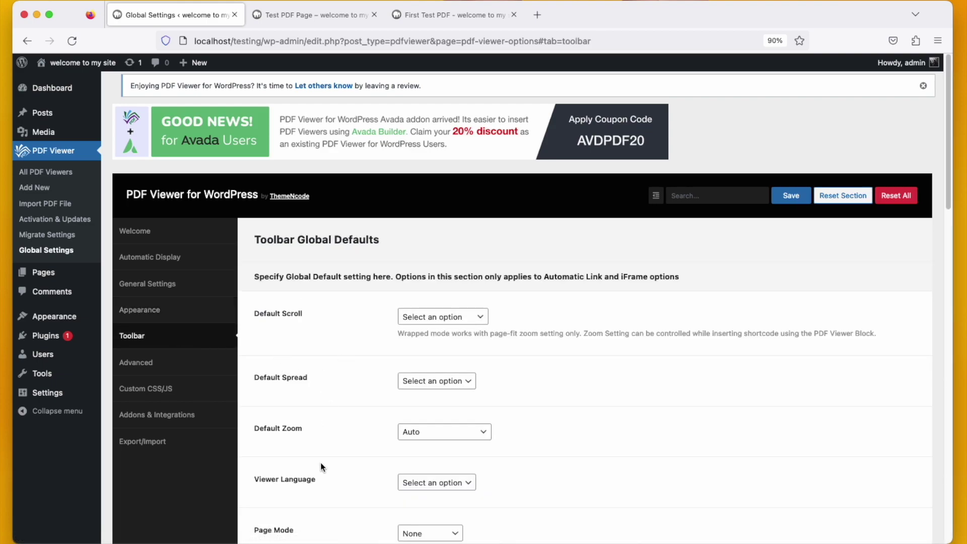
scroll(333, 461, down, 2)
scroll(335, 453, down, 5)
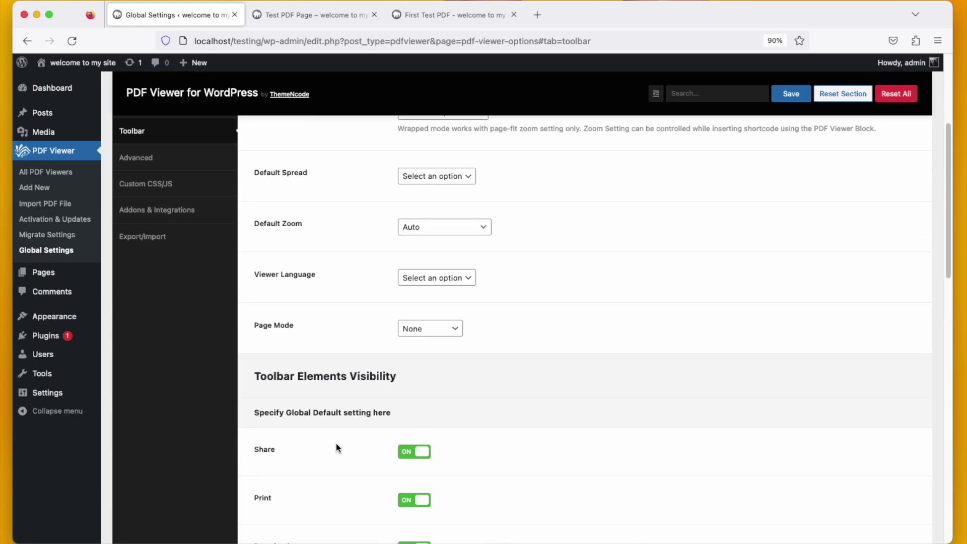
scroll(333, 446, up, 6)
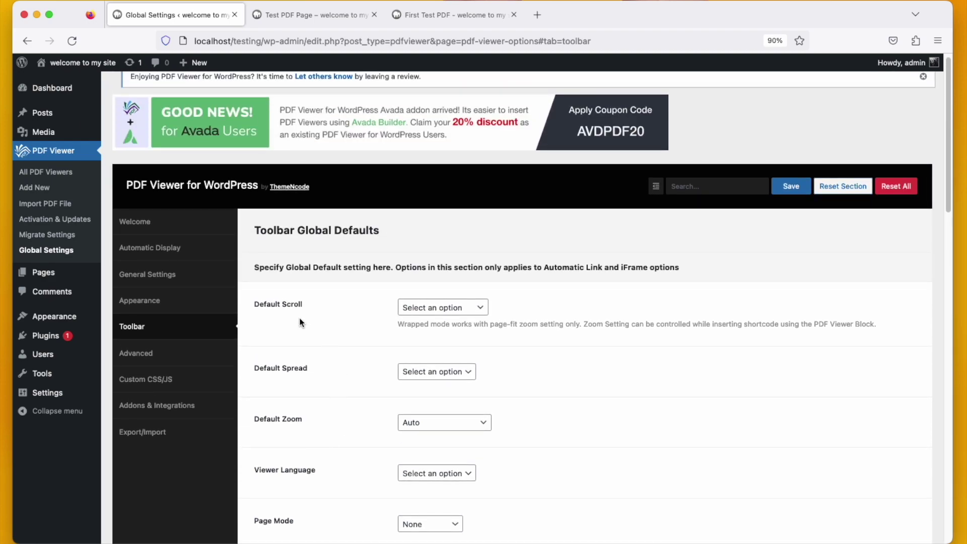
click(452, 308)
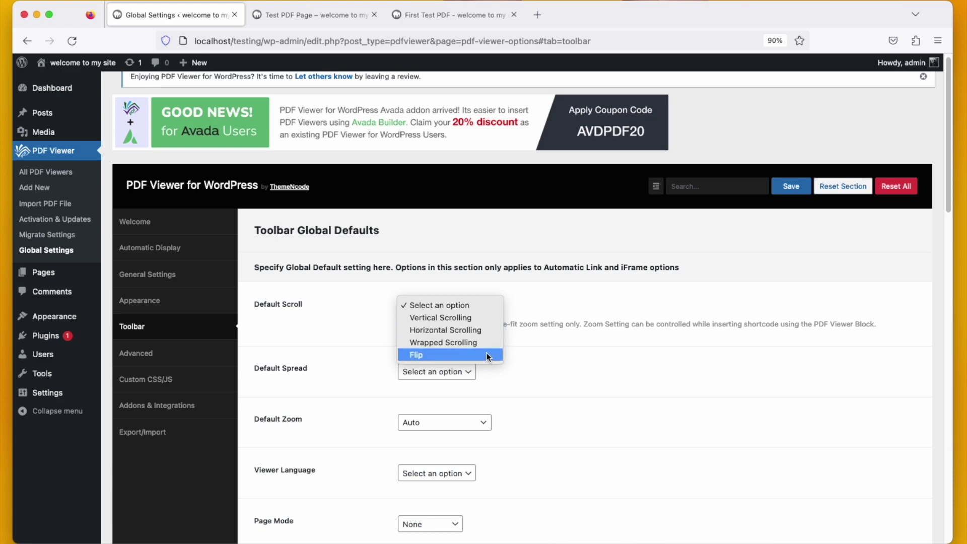
click(449, 358)
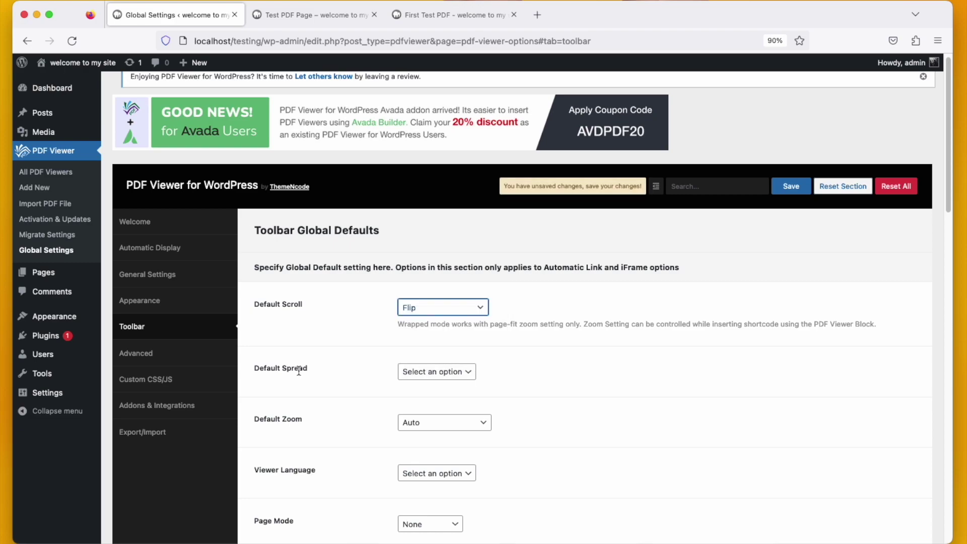
Examine the Default Spread and Default Zoom choices, leaving the spread unselected and the zoom on Auto
click(439, 374)
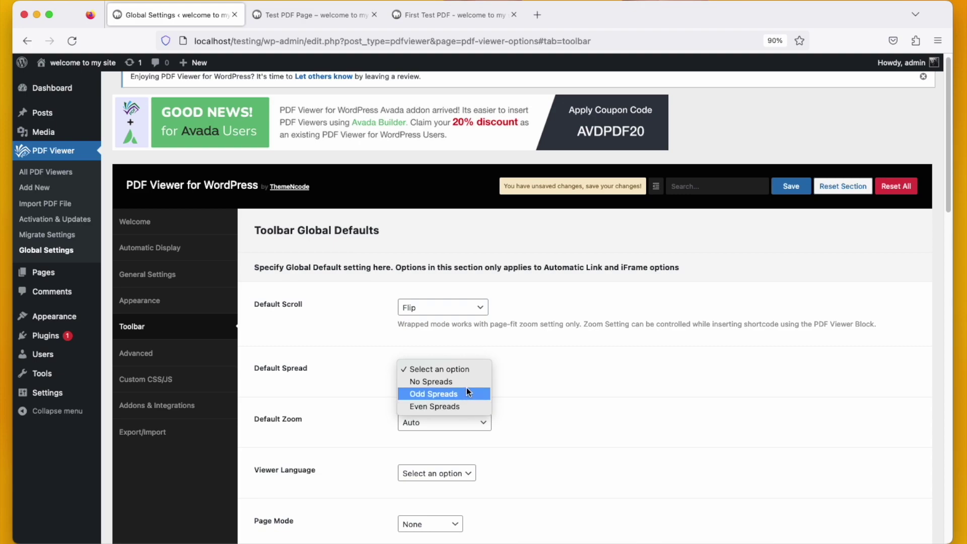
click(344, 384)
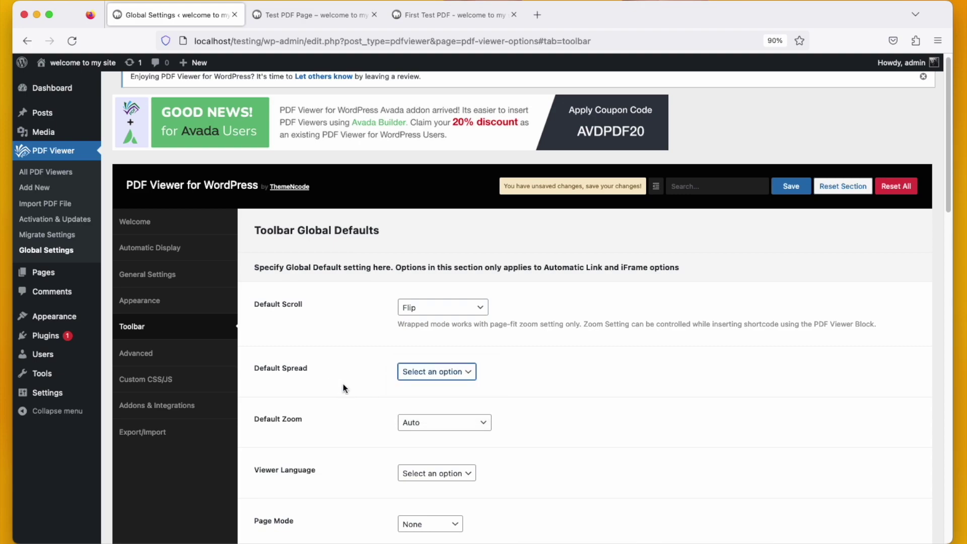
scroll(332, 383, down, 2)
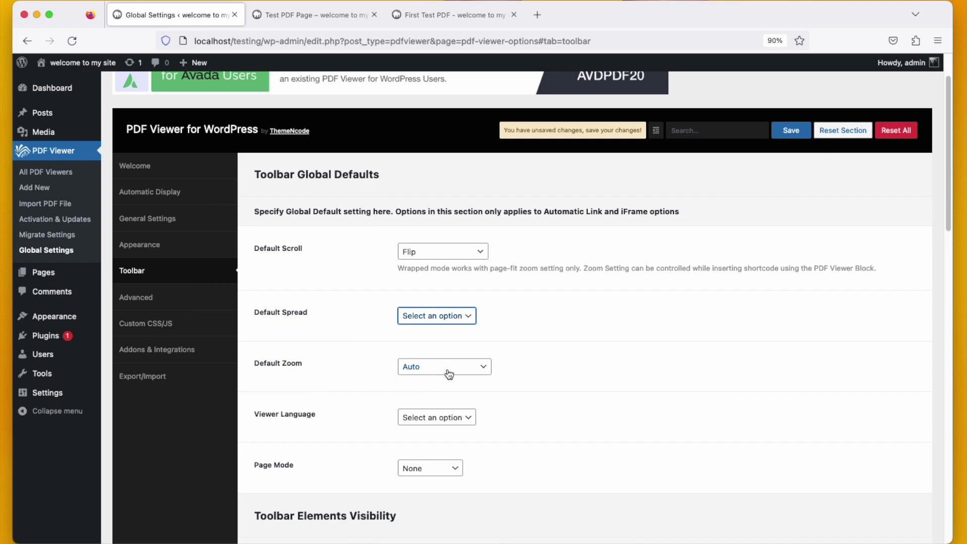
click(447, 374)
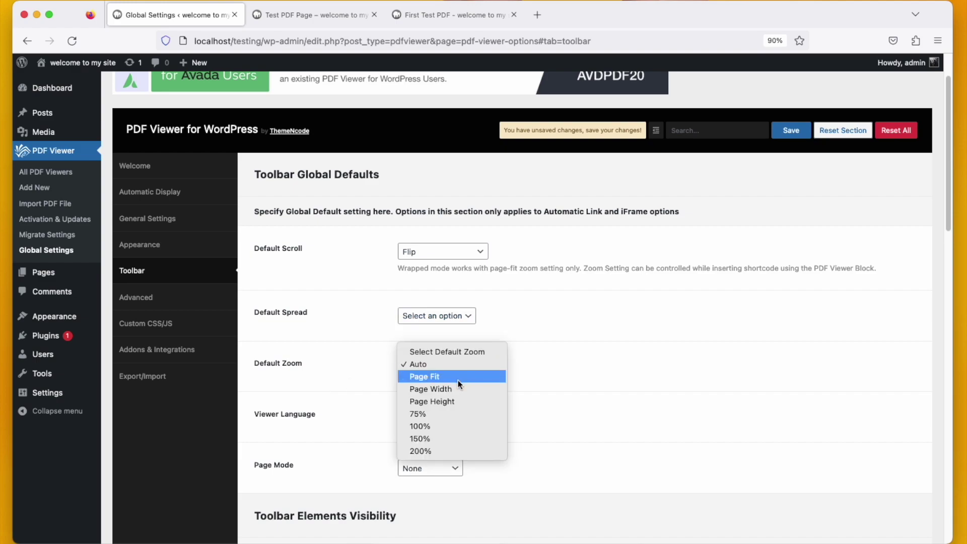
click(413, 363)
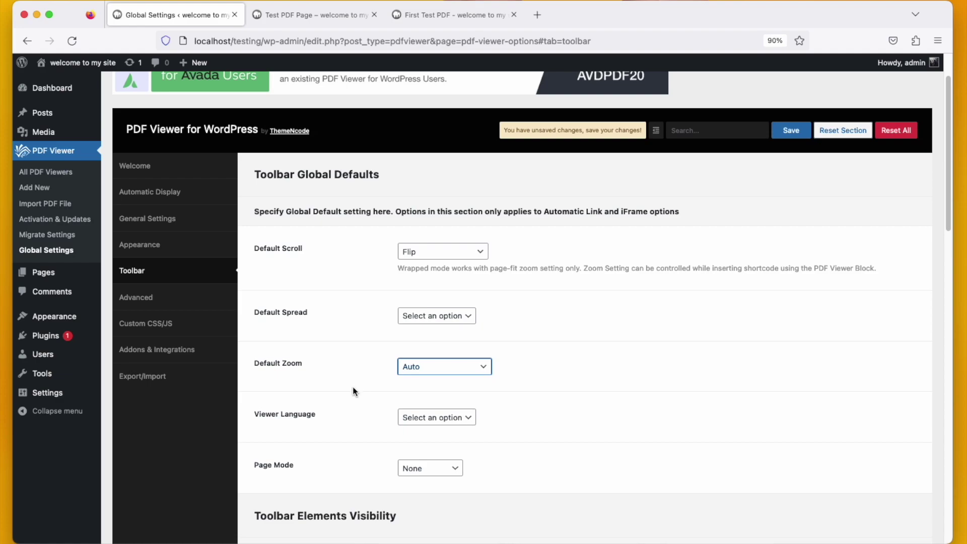
Look through the available viewer languages and set Viewer Language to en-US
click(445, 417)
scroll(456, 364, down, 5)
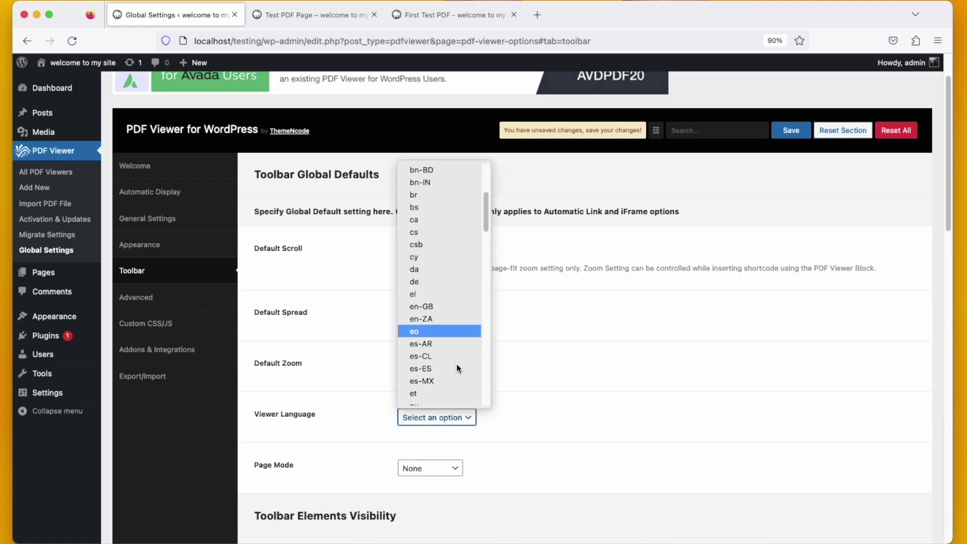
scroll(457, 364, down, 5)
scroll(457, 364, up, 6)
scroll(456, 372, up, 5)
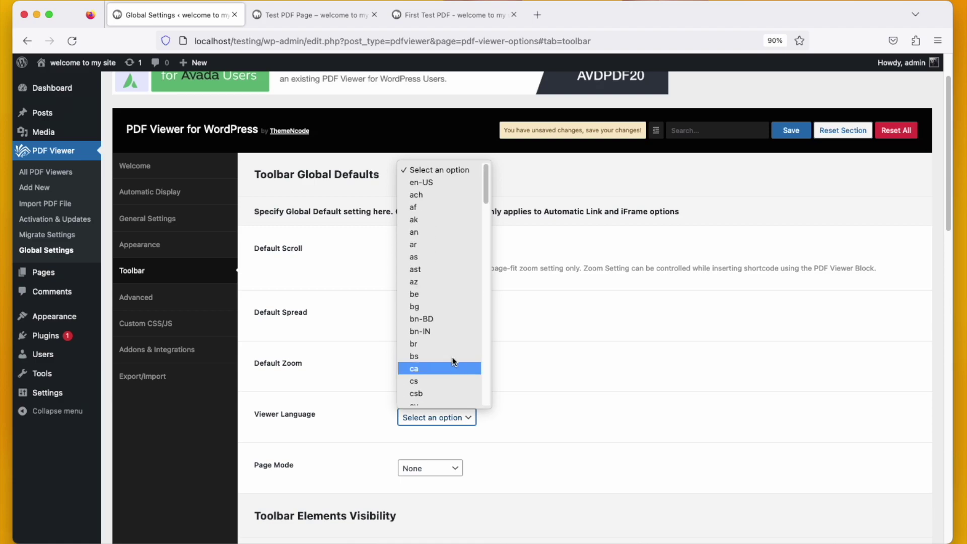
click(441, 185)
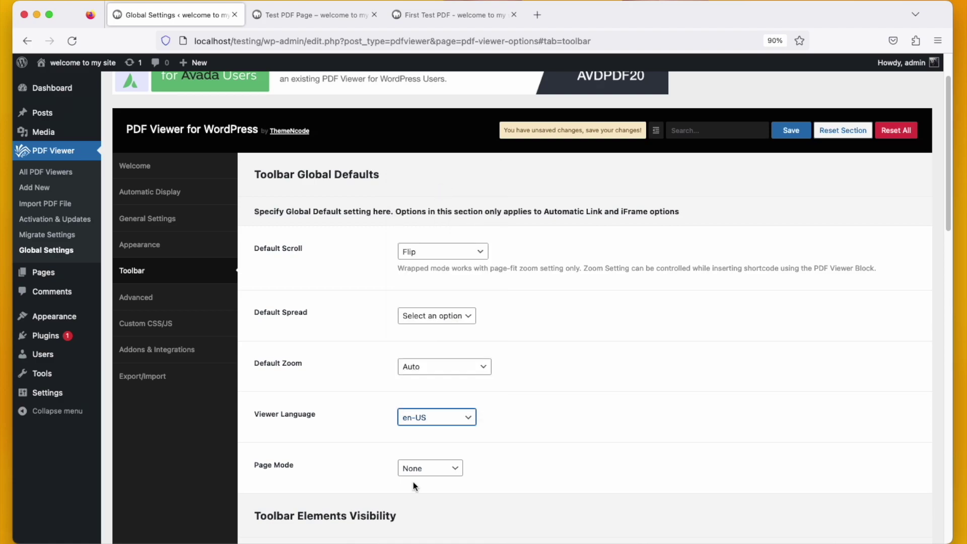
Set the Page Mode to Bookmarks and save the settings
scroll(372, 455, down, 1)
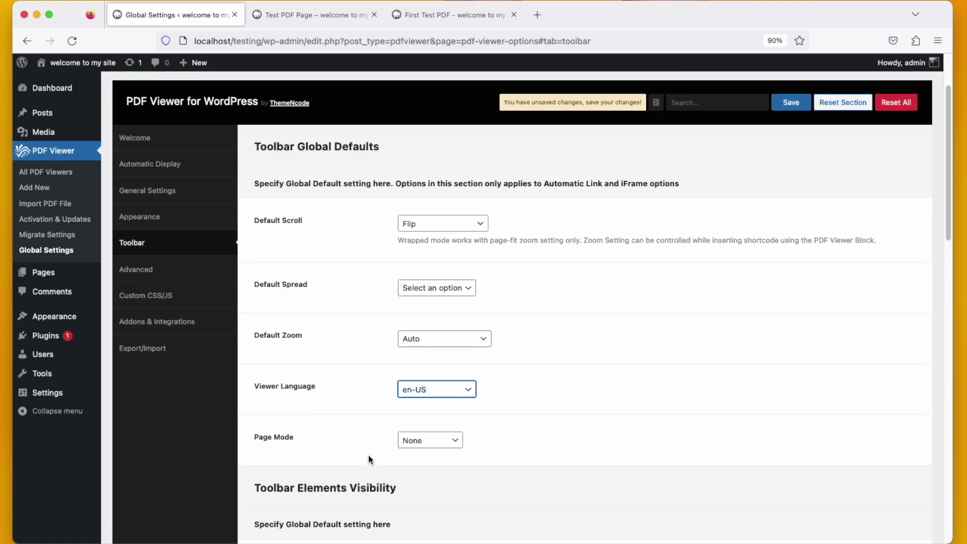
scroll(368, 455, down, 1)
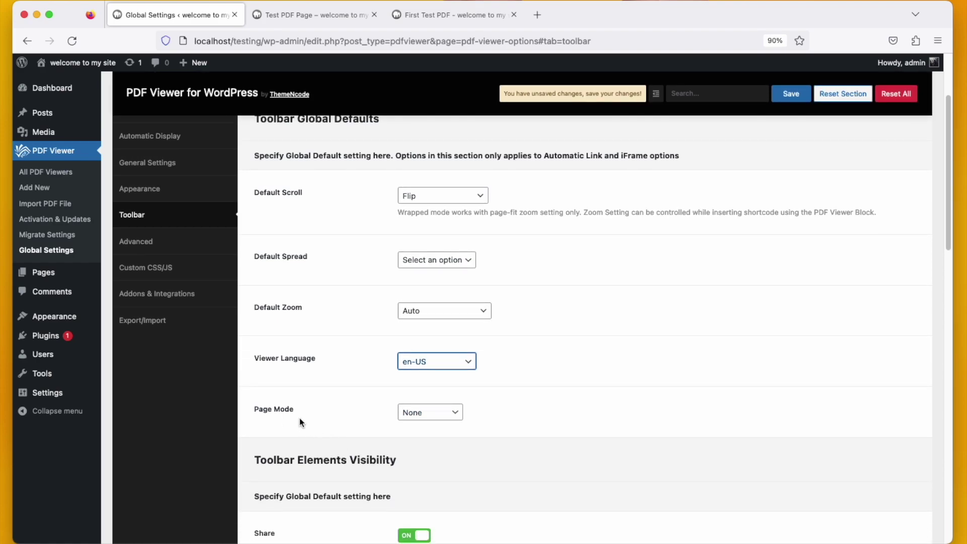
click(427, 414)
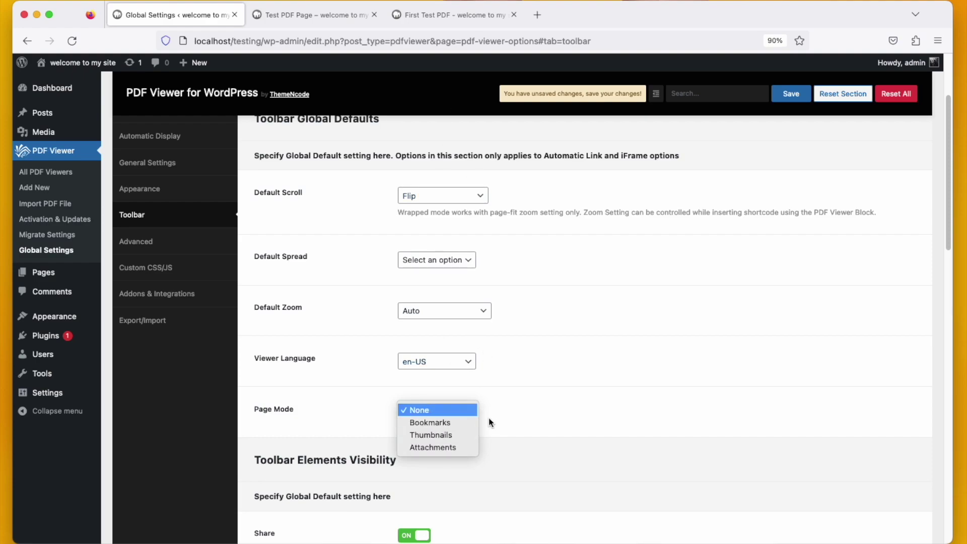
click(459, 422)
click(790, 100)
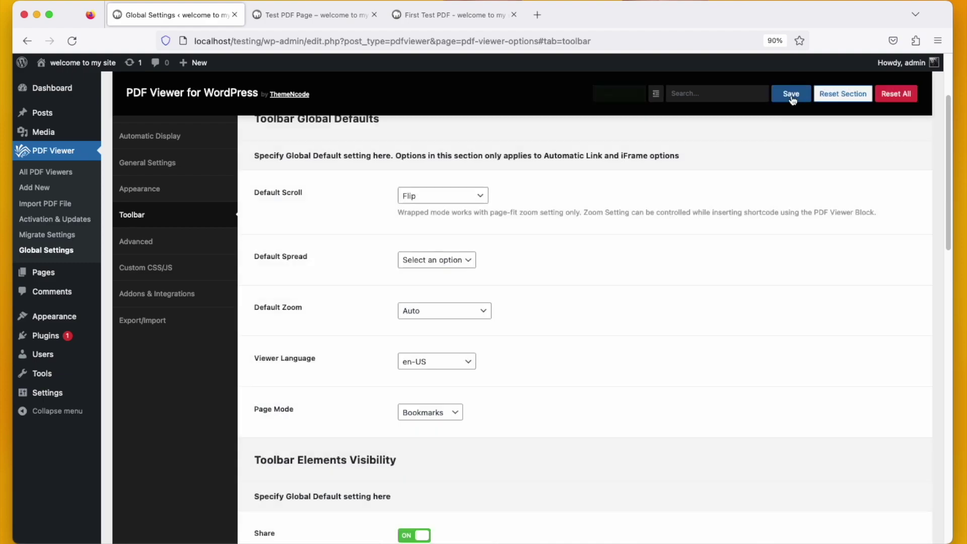
Set the Page Mode to Thumbnails and save the settings
click(444, 409)
click(453, 422)
click(794, 103)
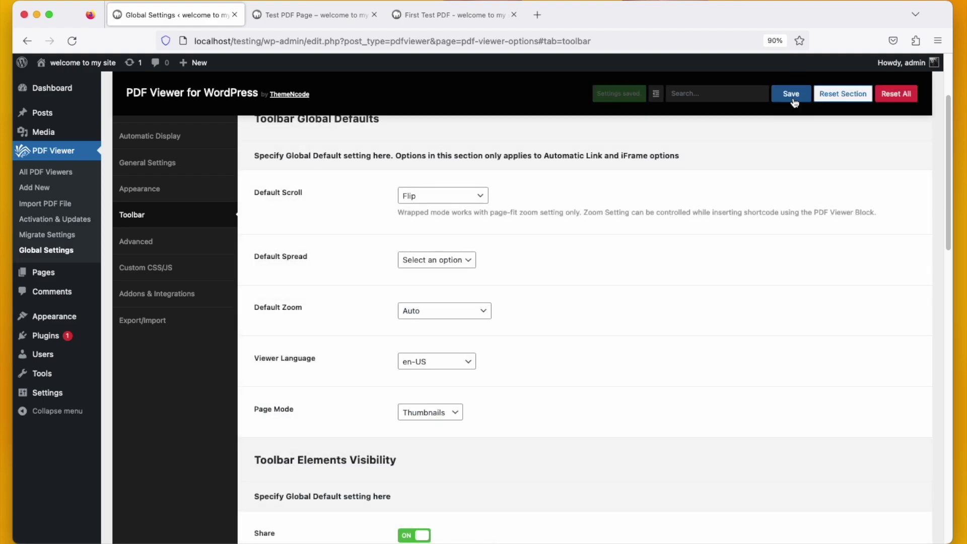
Turn off Download under Toolbar Elements Visibility in the global toolbar settings and save the settings
scroll(497, 331, down, 5)
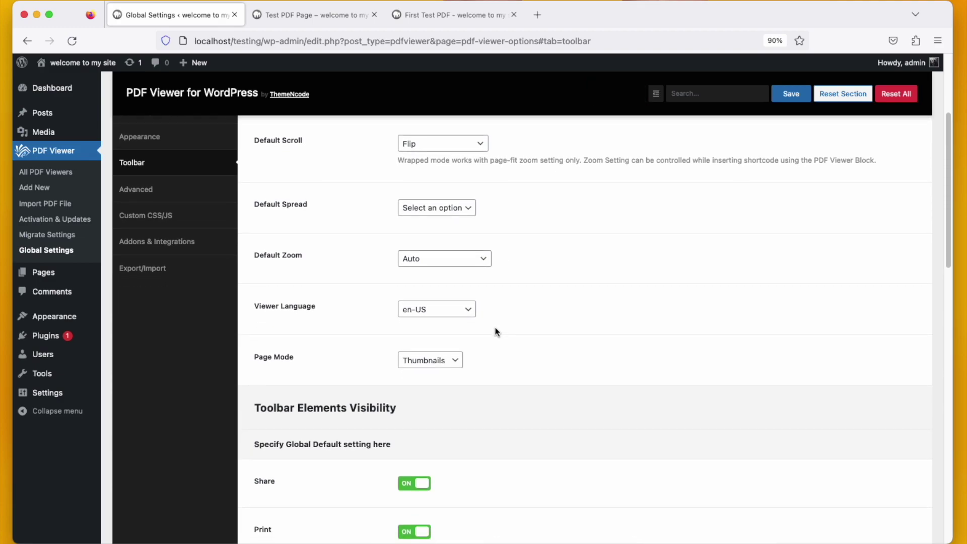
scroll(497, 331, down, 5)
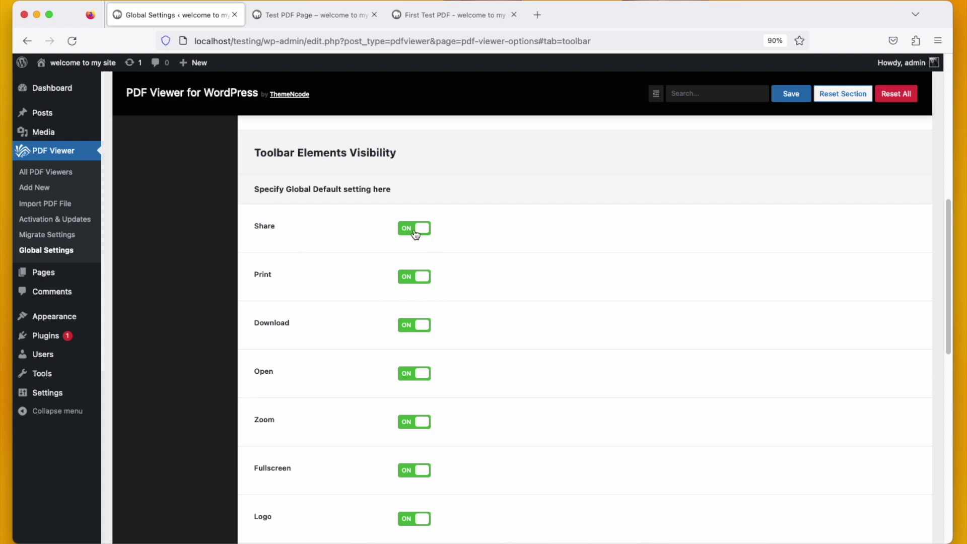
click(420, 331)
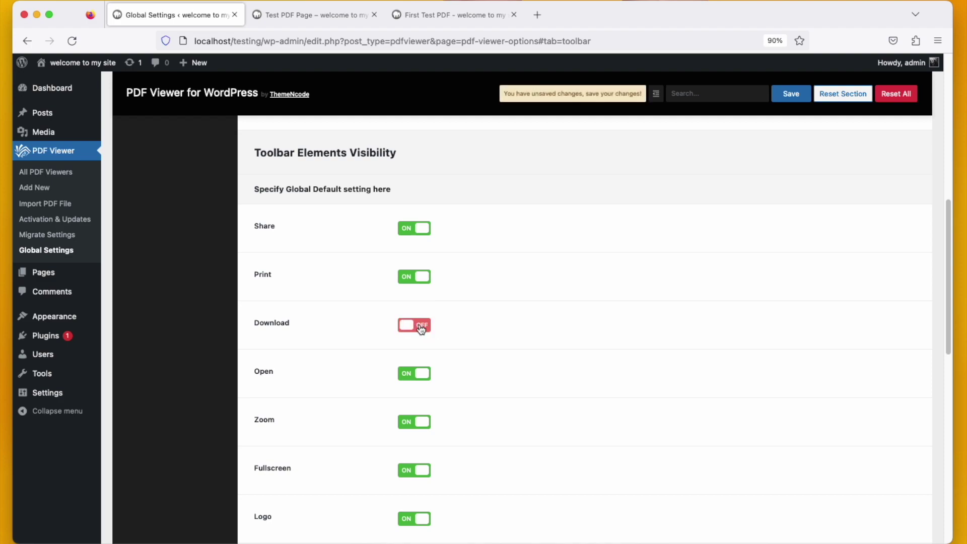
click(778, 94)
Test the download control on the First Test PDF page and return to the Global Settings page
click(434, 22)
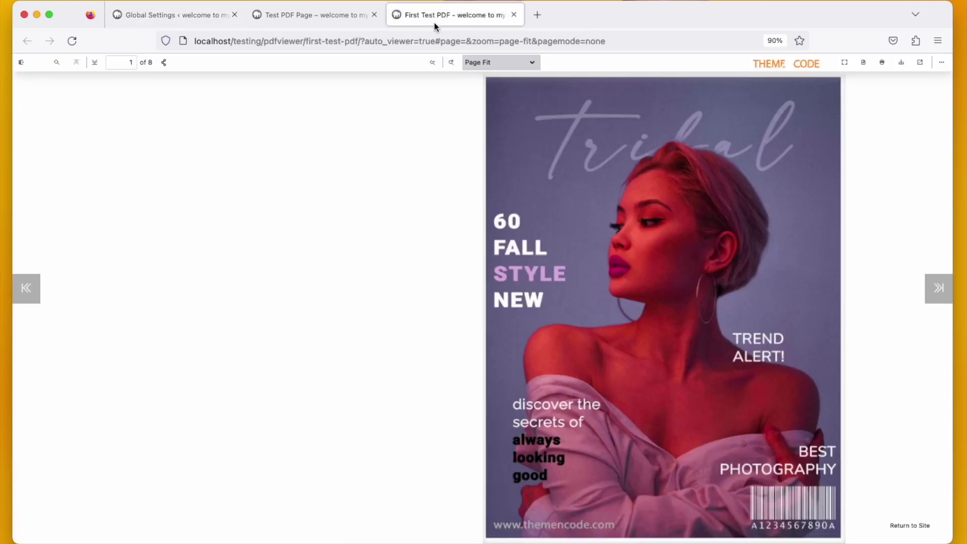
click(902, 65)
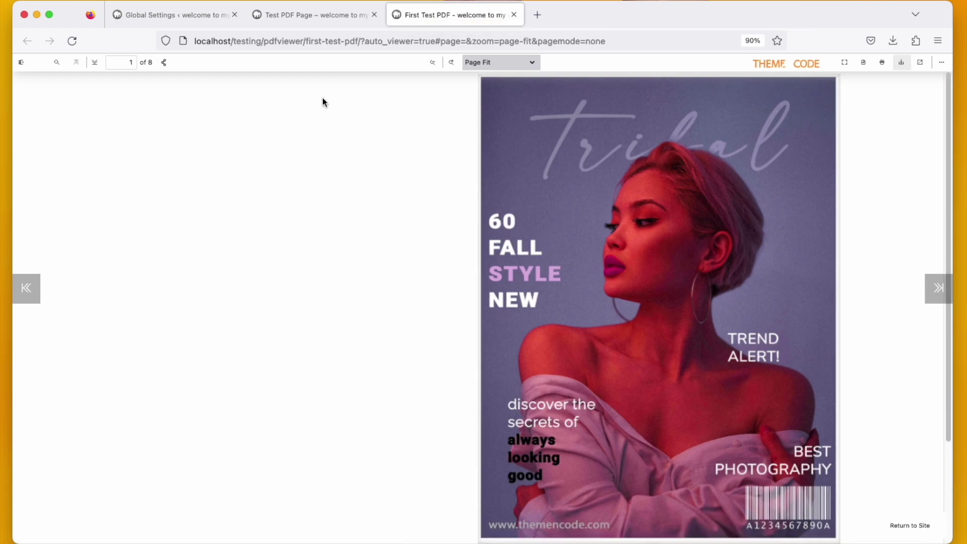
click(196, 23)
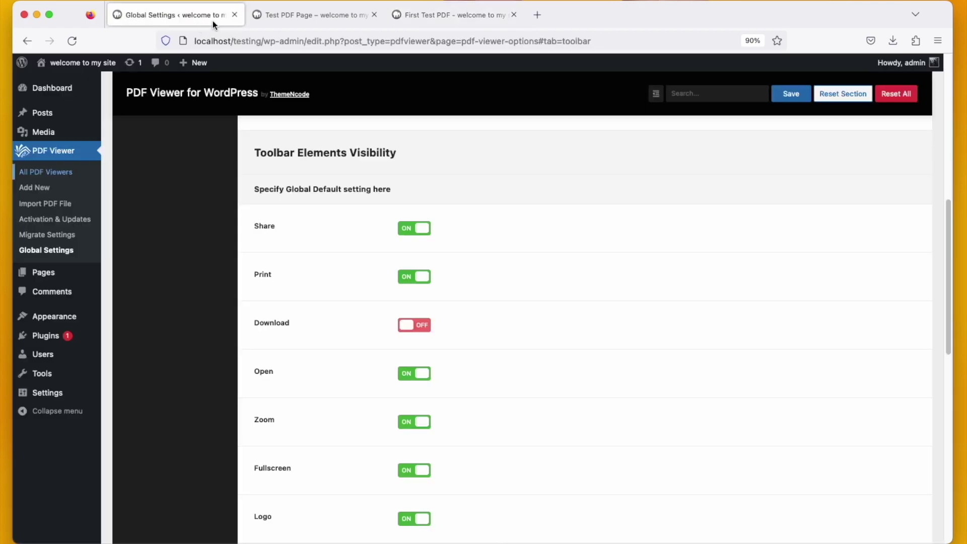
Open the All PDF Viewers list in a new tab and open First Test PDF for editing at its Toolbar Elements settings
right_click(65, 176)
click(80, 179)
click(284, 18)
mouse_move(183, 283)
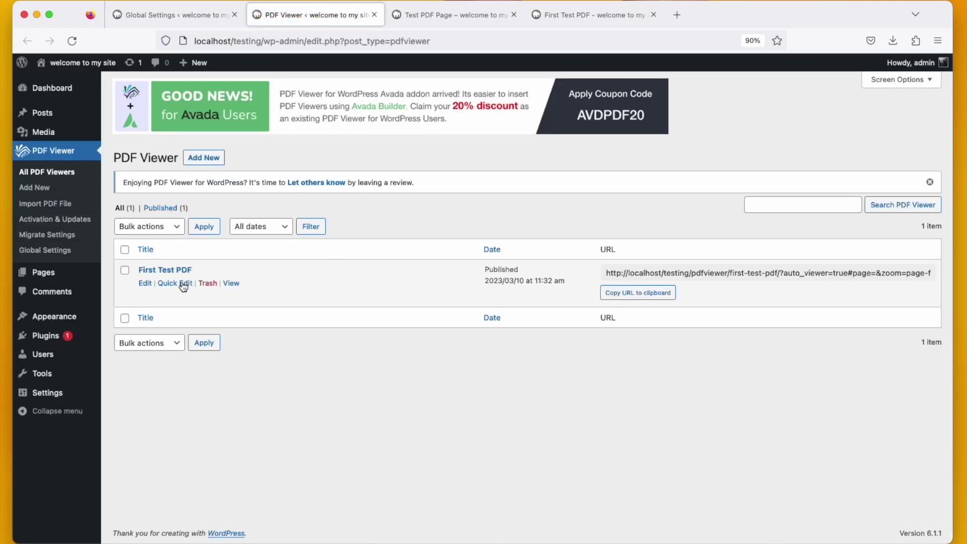
click(147, 285)
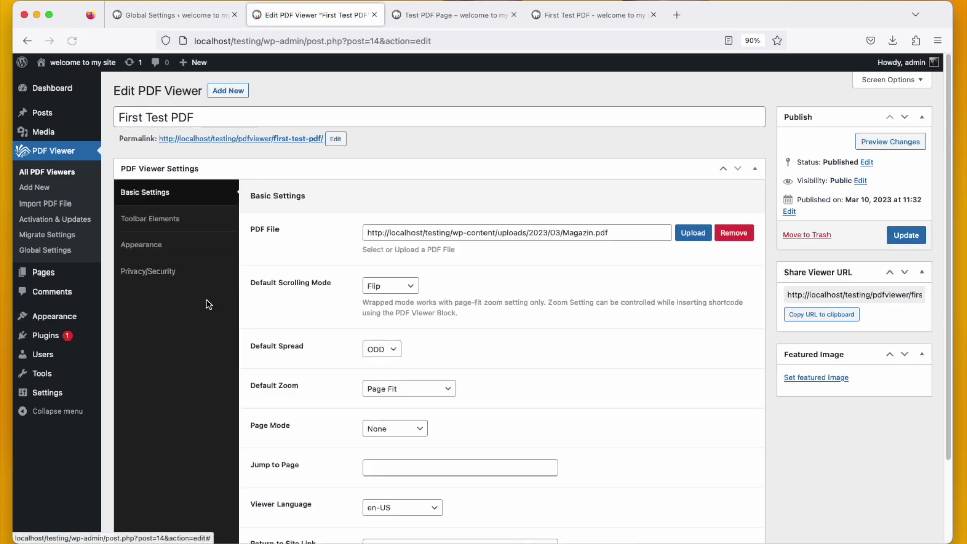
click(172, 226)
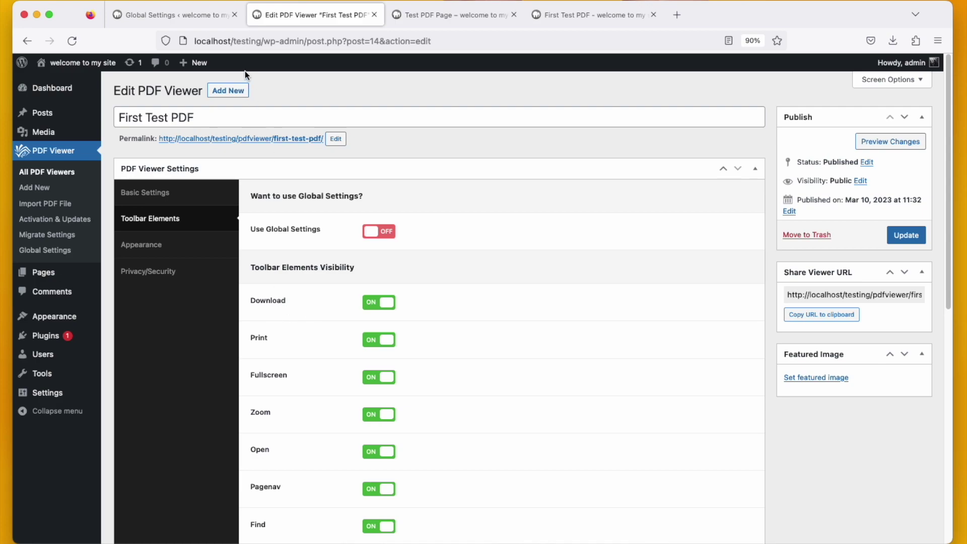
Turn off Download in First Test PDF's own toolbar elements, update the viewer, and reload its page to check the toolbar
click(212, 15)
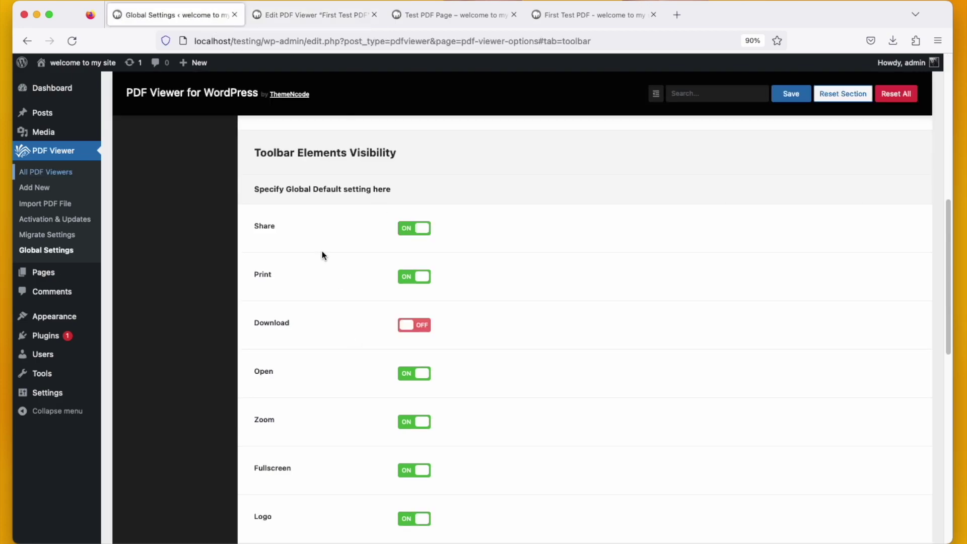
click(330, 18)
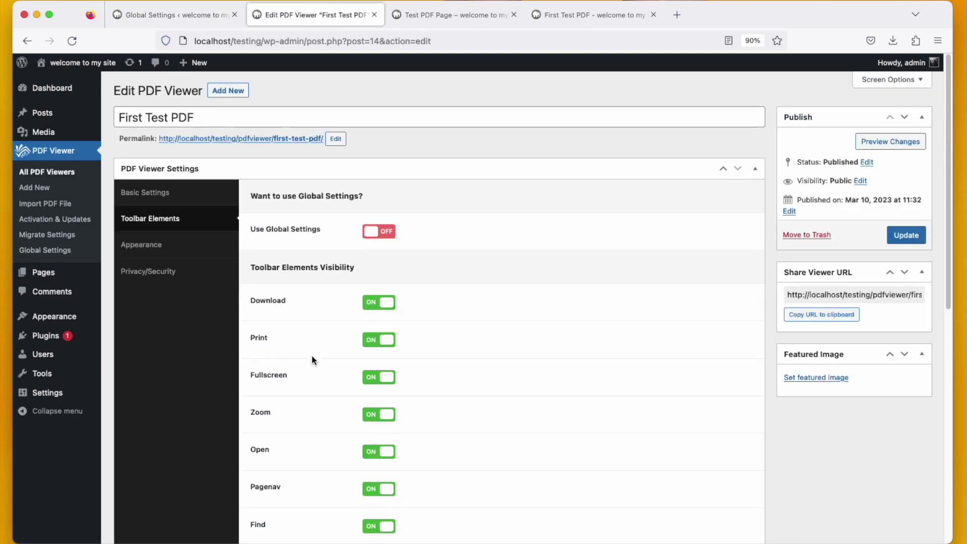
click(393, 307)
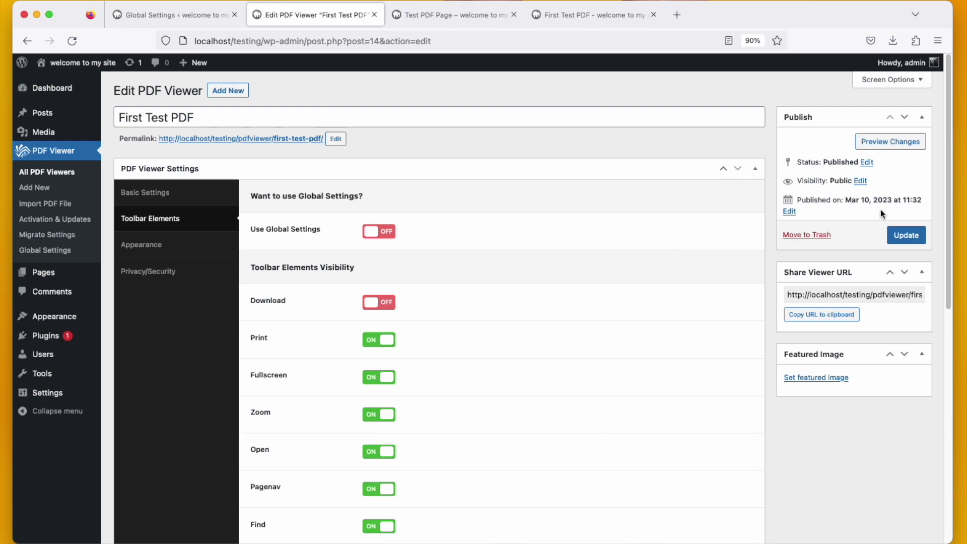
click(905, 235)
click(602, 16)
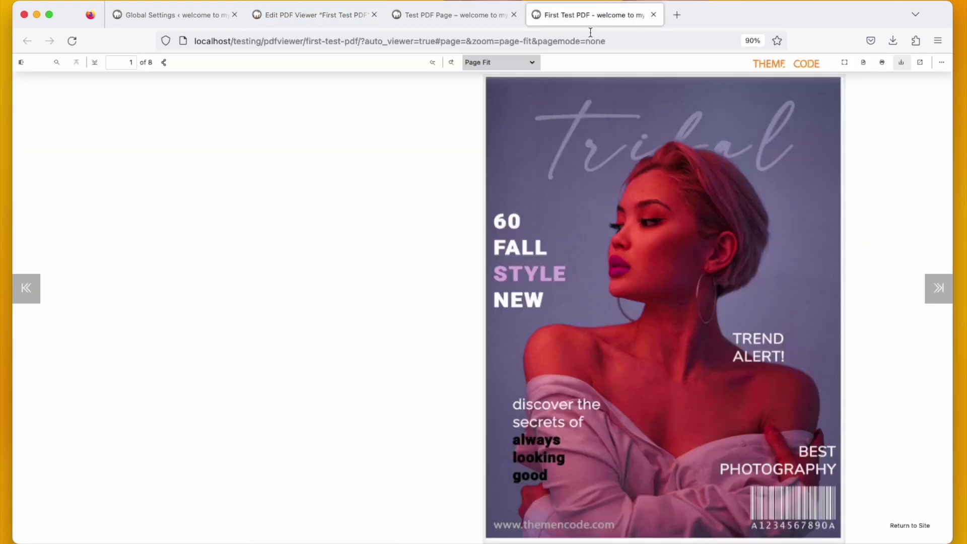
key(super+r)
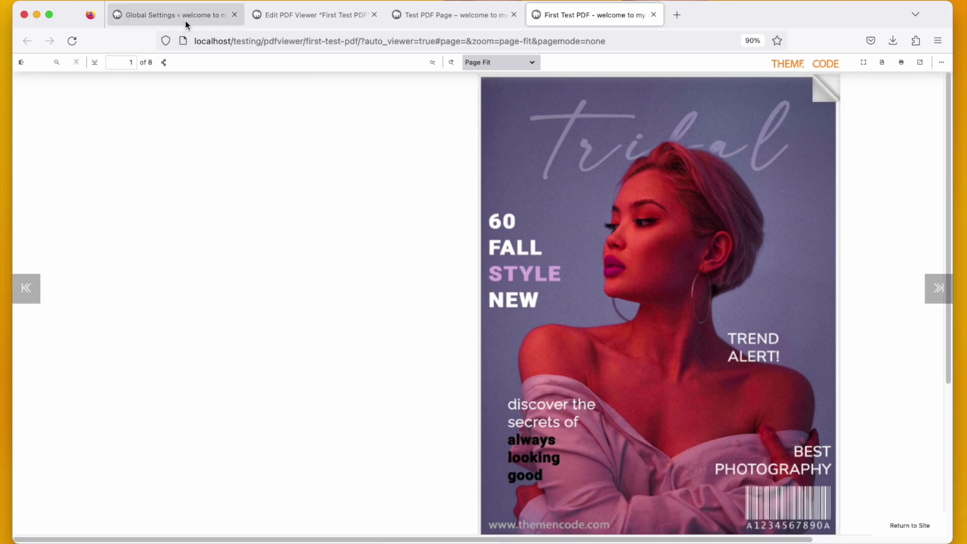
Review the remaining Toolbar Elements Visibility switches and the toolbar defaults in Global Settings
click(185, 21)
scroll(255, 192, down, 5)
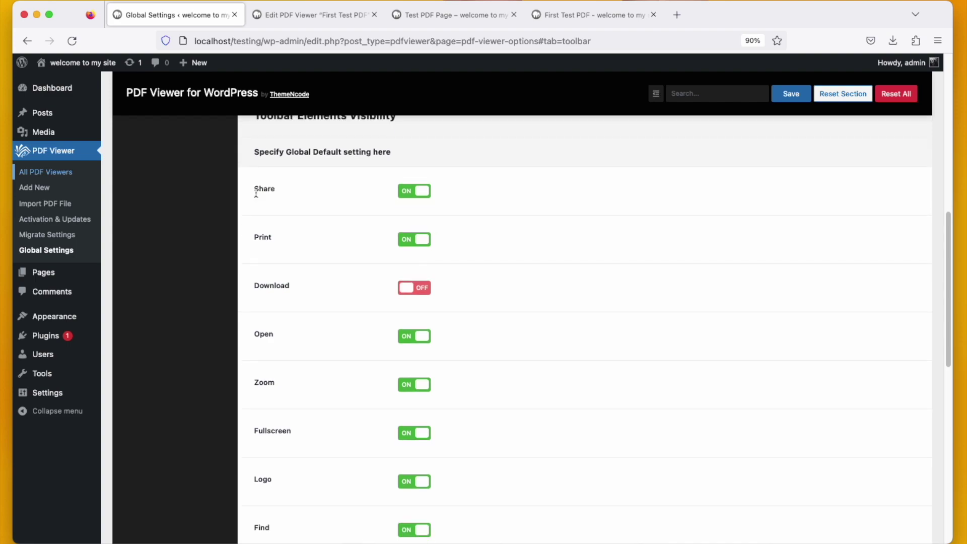
scroll(256, 194, down, 9)
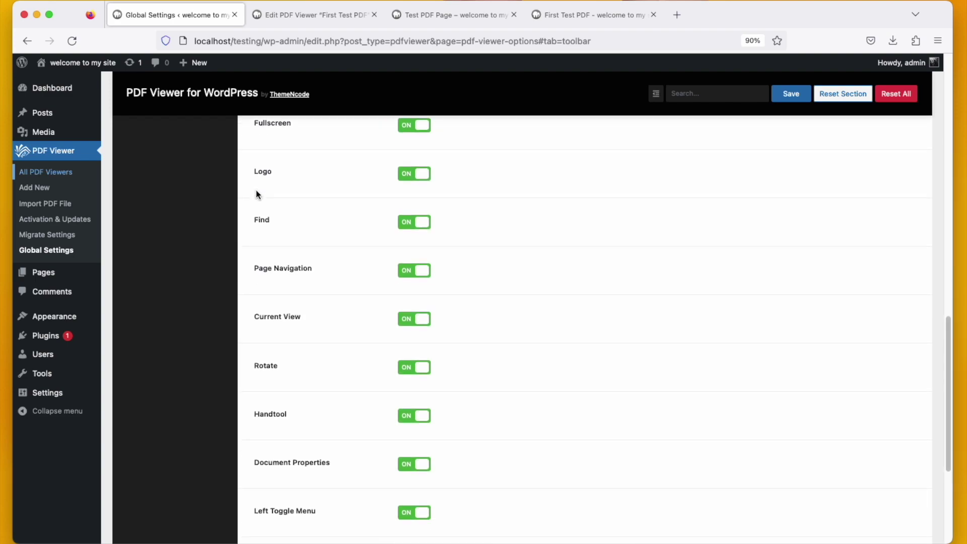
scroll(257, 195, down, 3)
scroll(257, 194, up, 15)
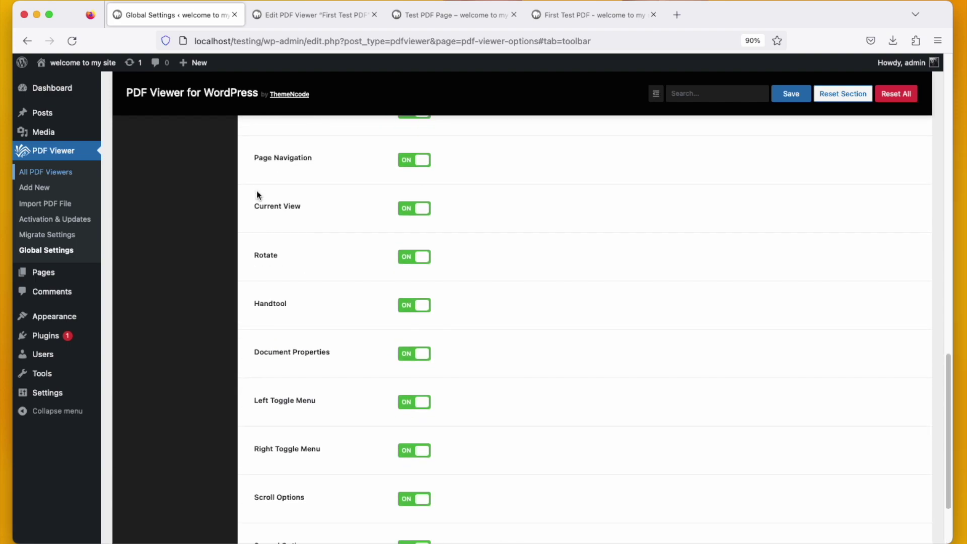
scroll(257, 194, up, 4)
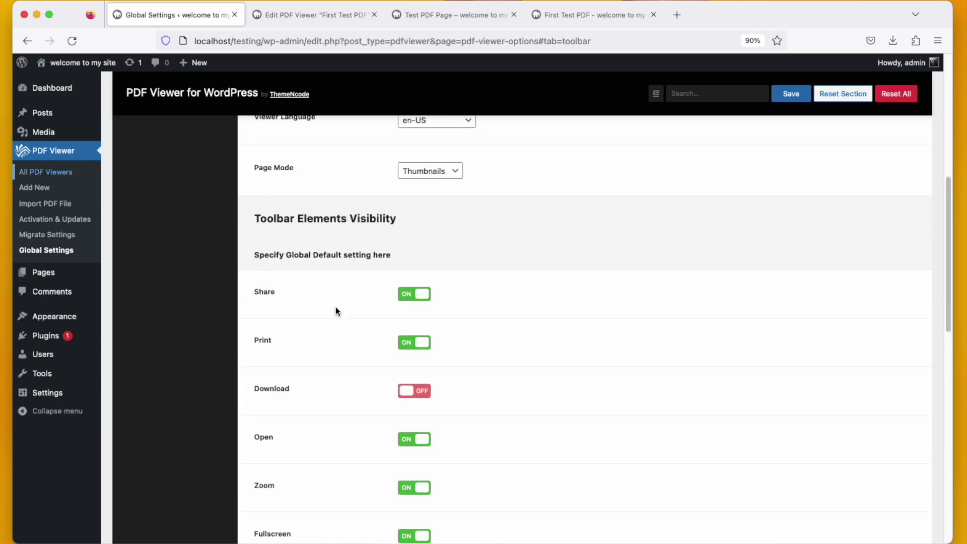
scroll(290, 332, up, 7)
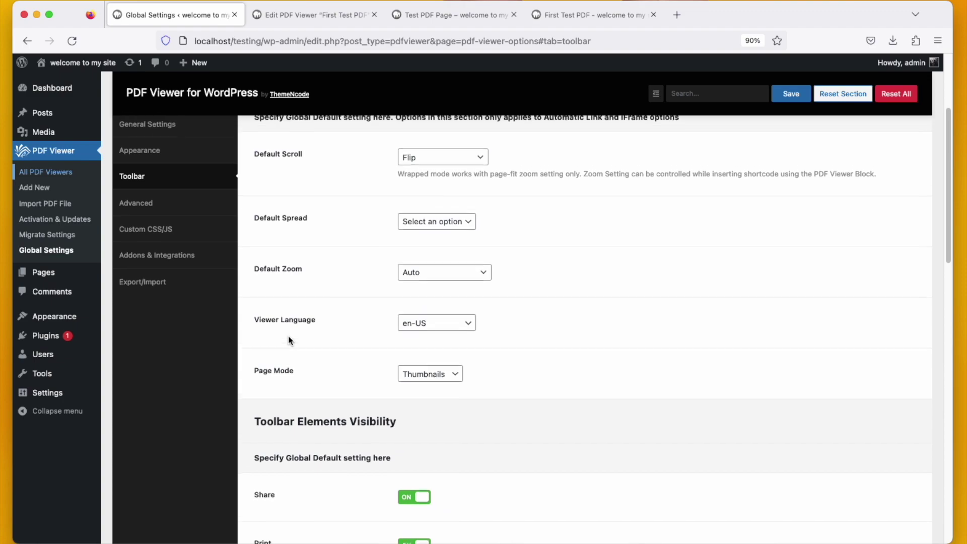
Open the Advanced settings and look through the page choices for ThemeNcode PDF Viewer Page without changing the selection
click(133, 214)
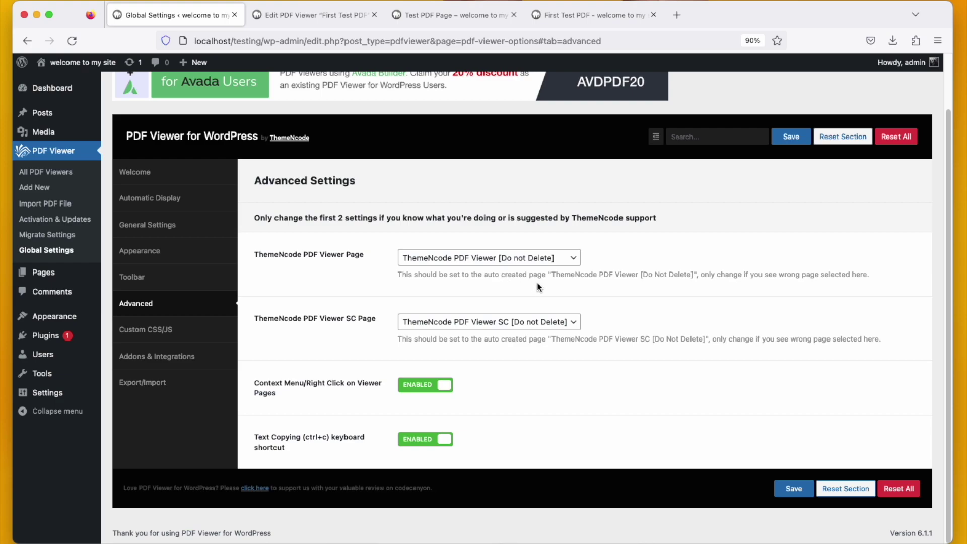
click(568, 262)
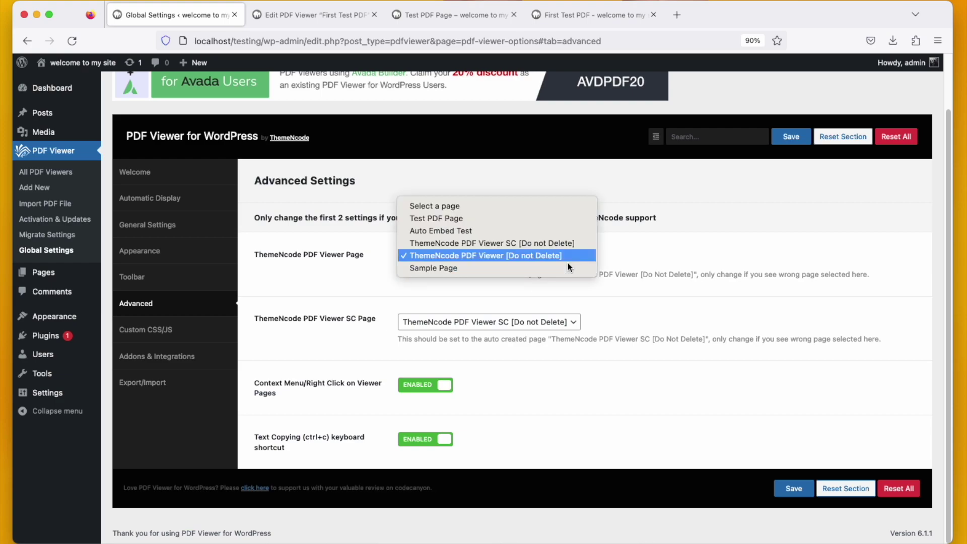
click(577, 299)
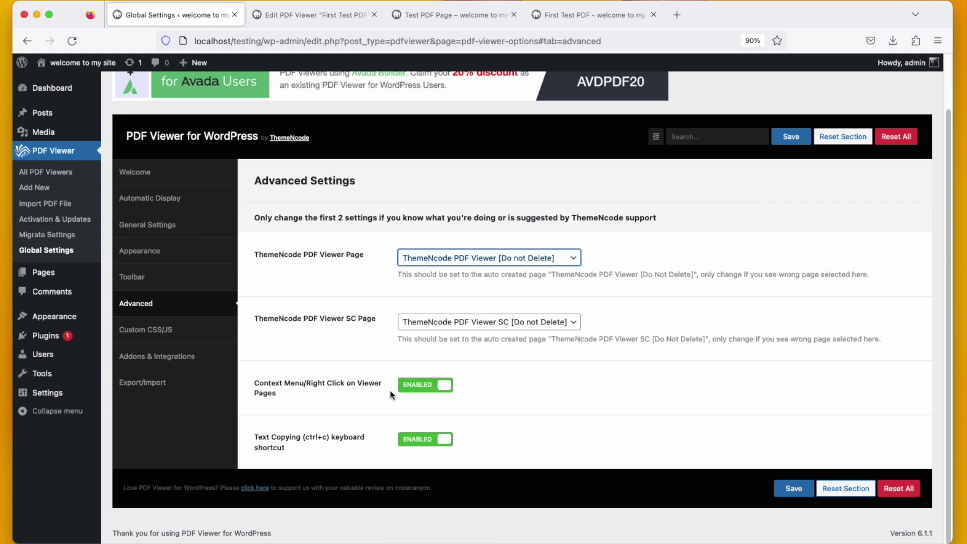
Check whether the context menu opens on the First Test PDF page, and dismiss it
click(565, 16)
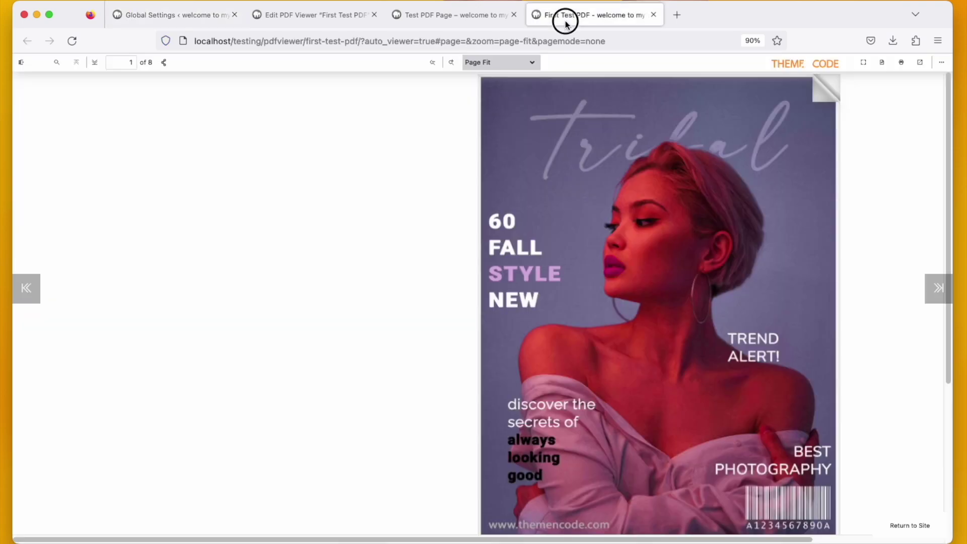
right_click(570, 232)
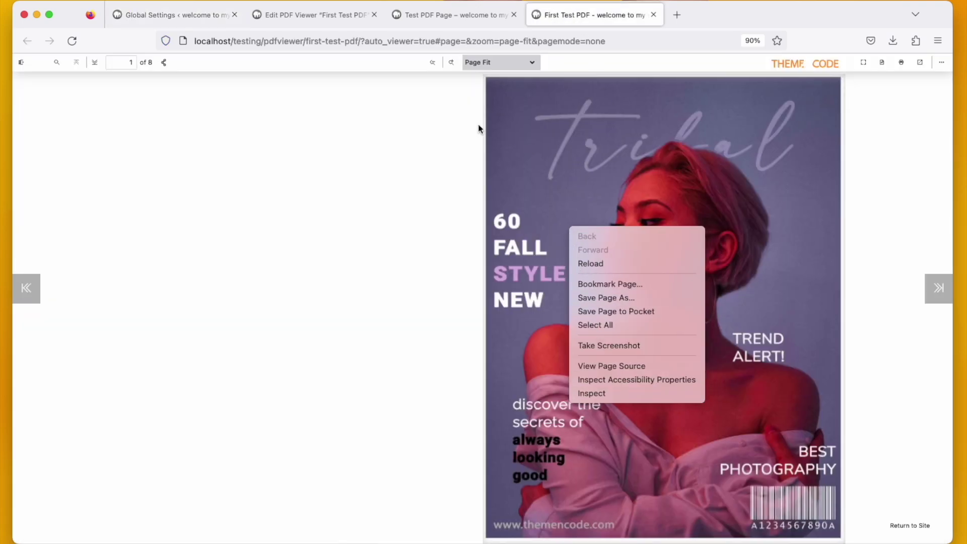
click(209, 17)
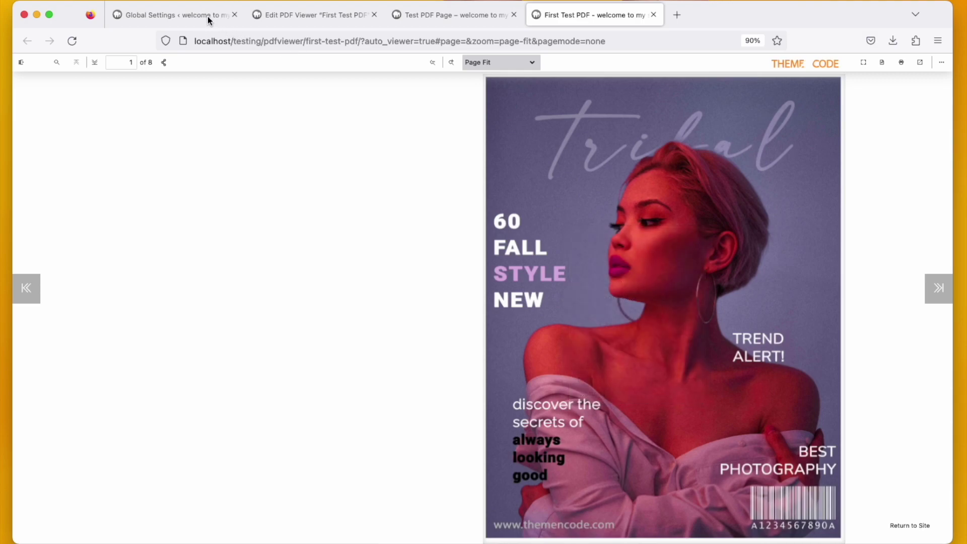
Disable Context Menu/Right Click on Viewer Pages in the Advanced settings and save
click(207, 16)
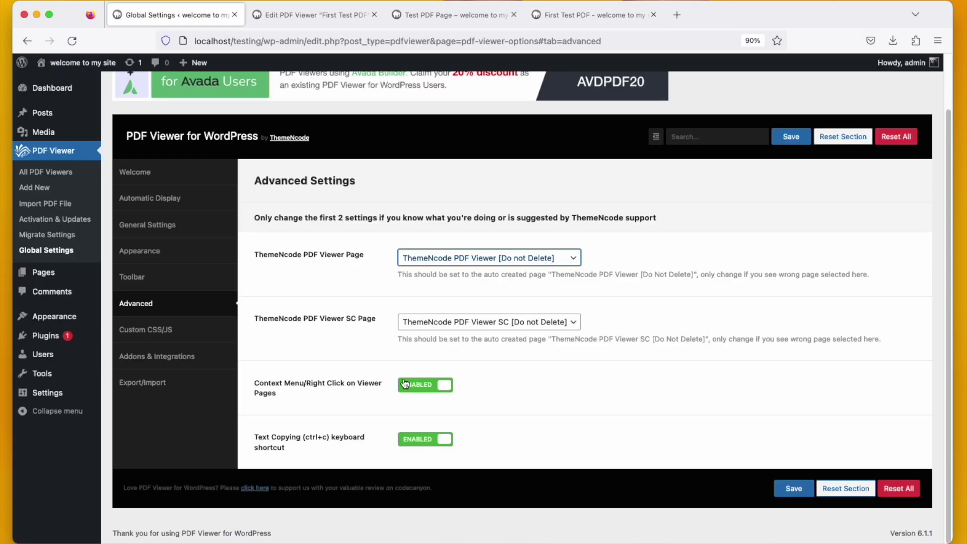
click(443, 388)
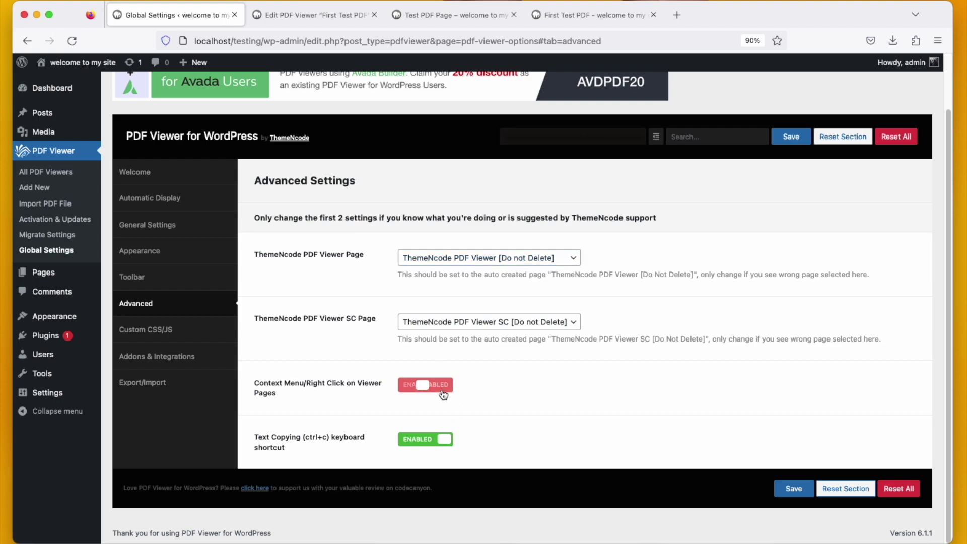
click(784, 492)
Test the context menu again on several spots of the First Test PDF page
click(591, 16)
right_click(579, 218)
click(553, 206)
right_click(552, 204)
click(551, 204)
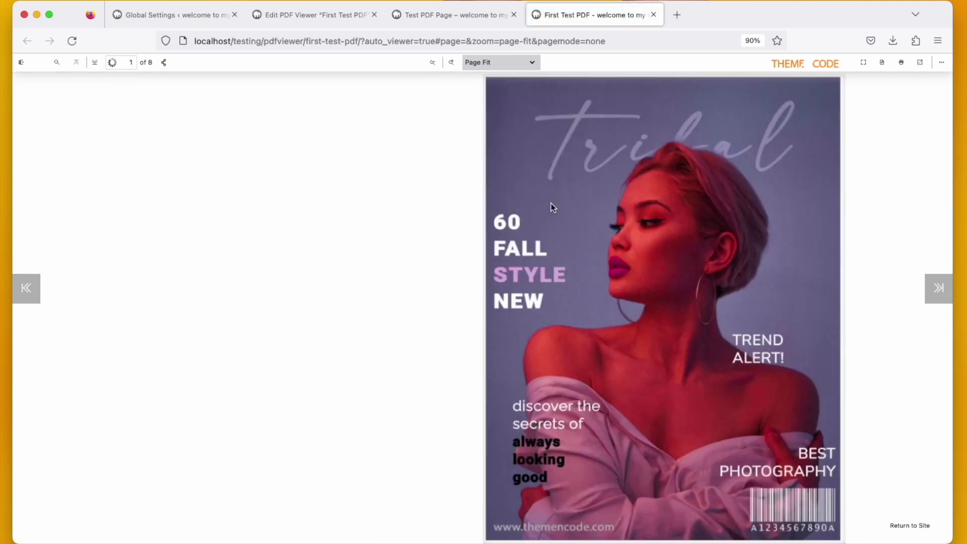
click(627, 176)
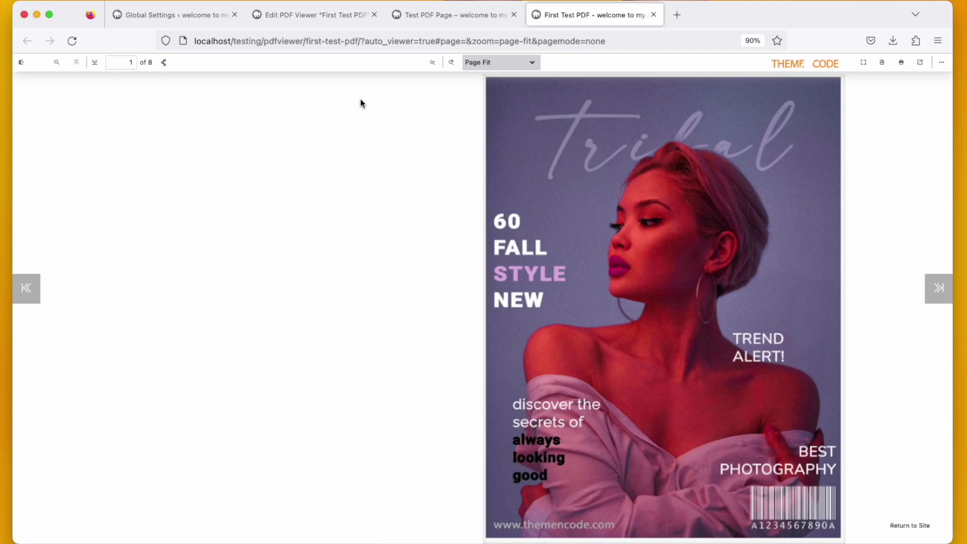
Disable the Text Copying (ctrl+c) keyboard shortcut in the Advanced settings and save
click(198, 22)
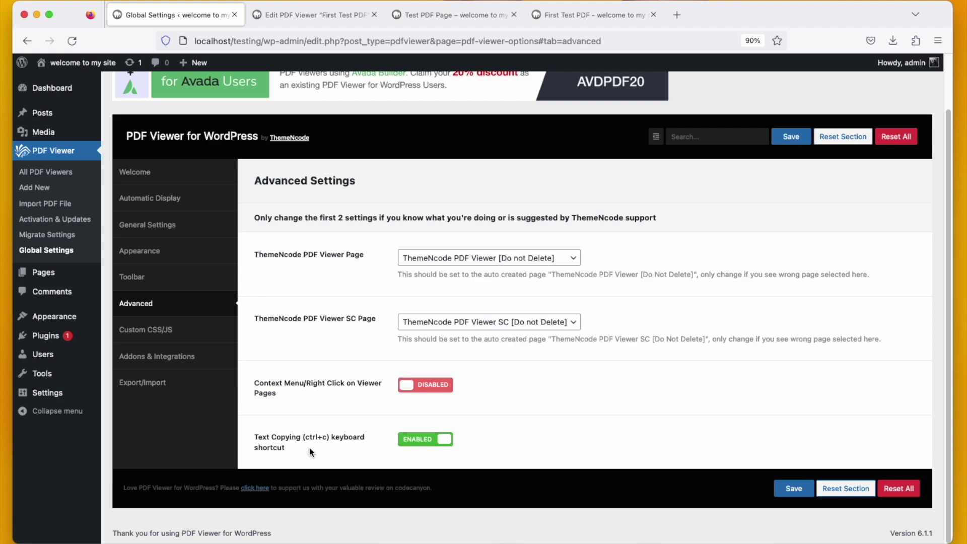
click(414, 448)
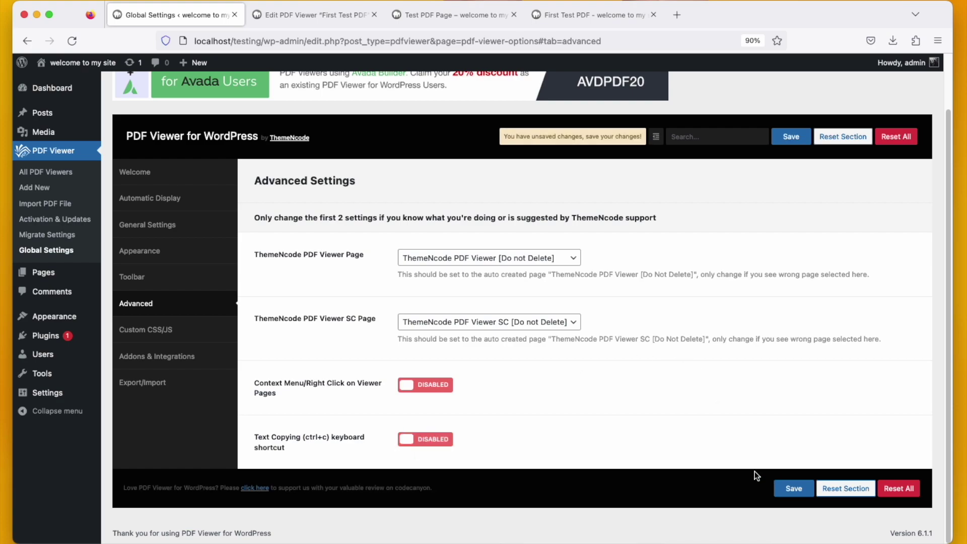
click(792, 488)
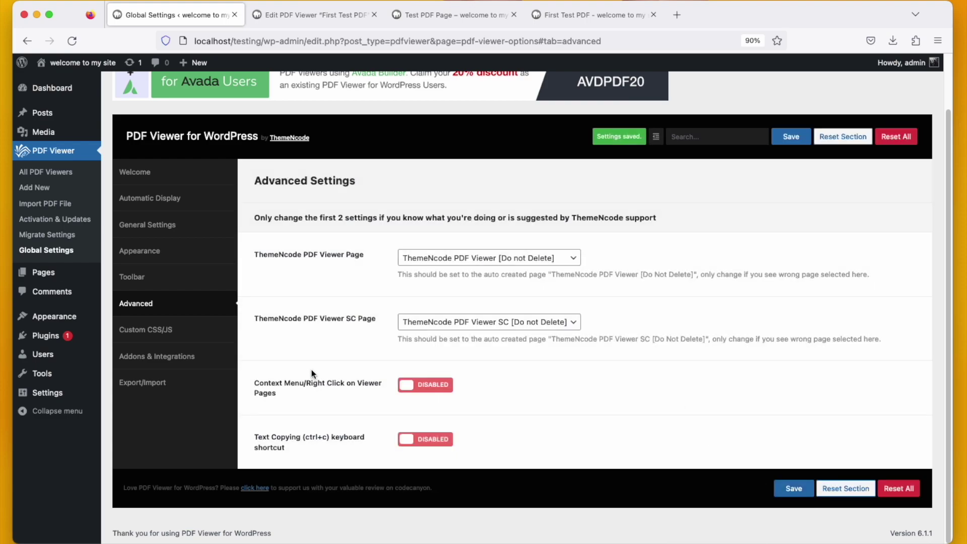
Open the Custom CSS/JS settings and examine the Custom CSS and Custom JS editors for viewer pages
click(183, 330)
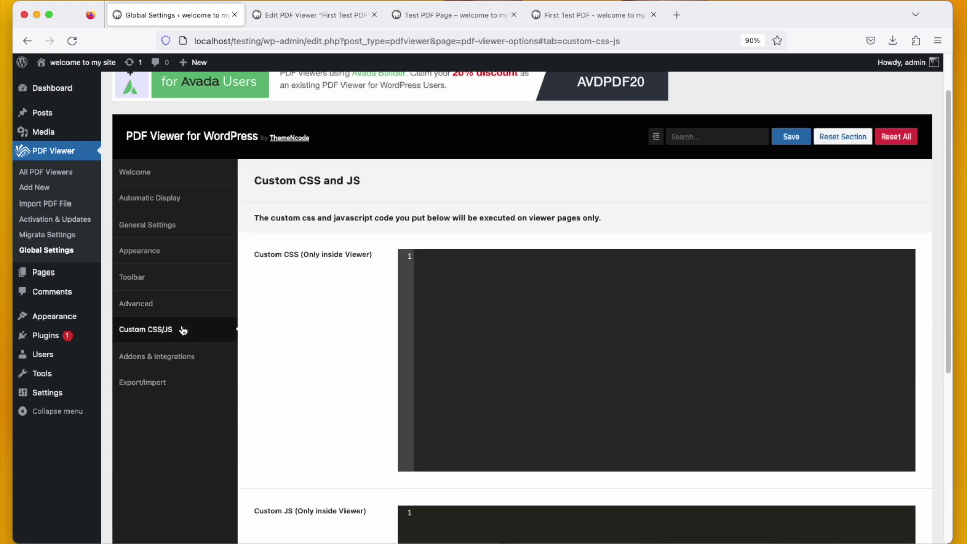
click(496, 301)
scroll(398, 280, down, 1)
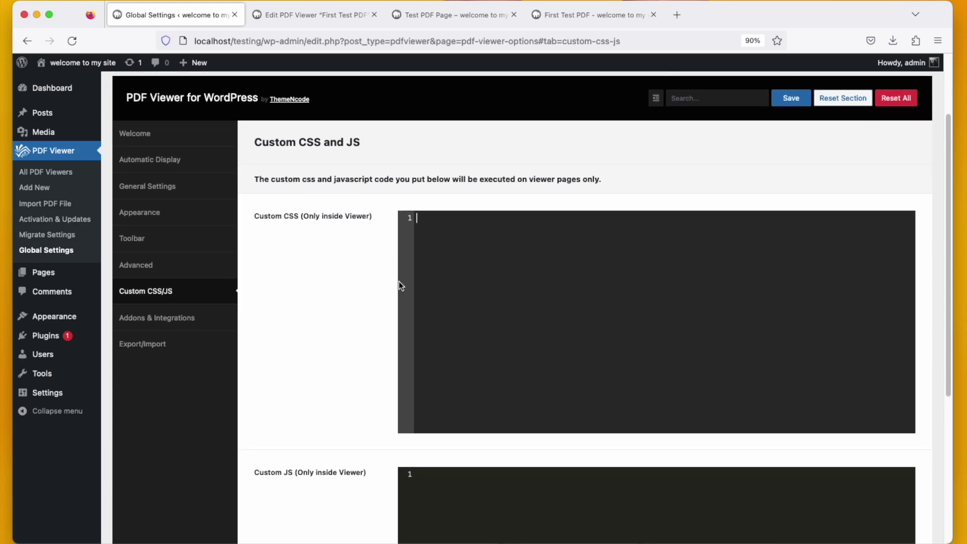
scroll(399, 281, down, 1)
click(441, 467)
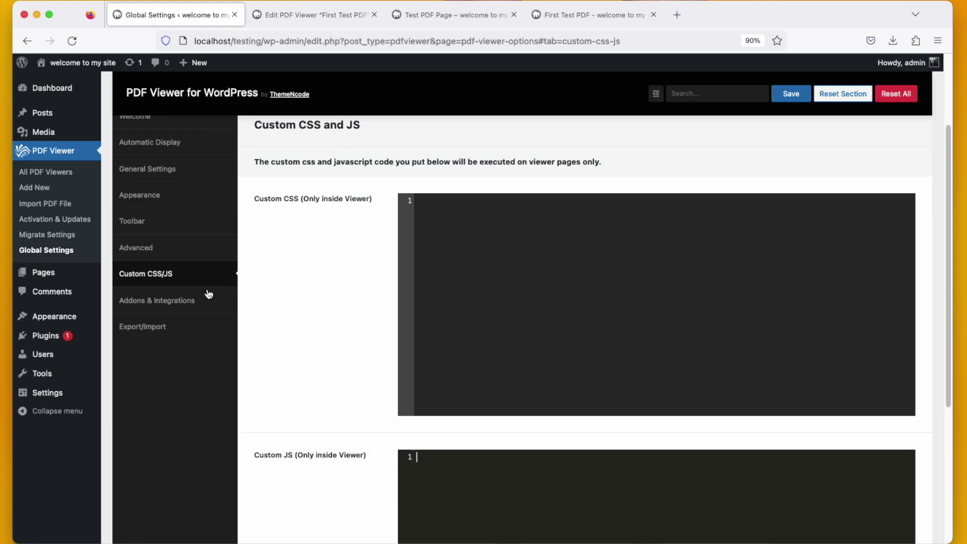
Open the Addons & Integrations settings and examine the available addons from Display Addon through WP File Access Manager
click(182, 302)
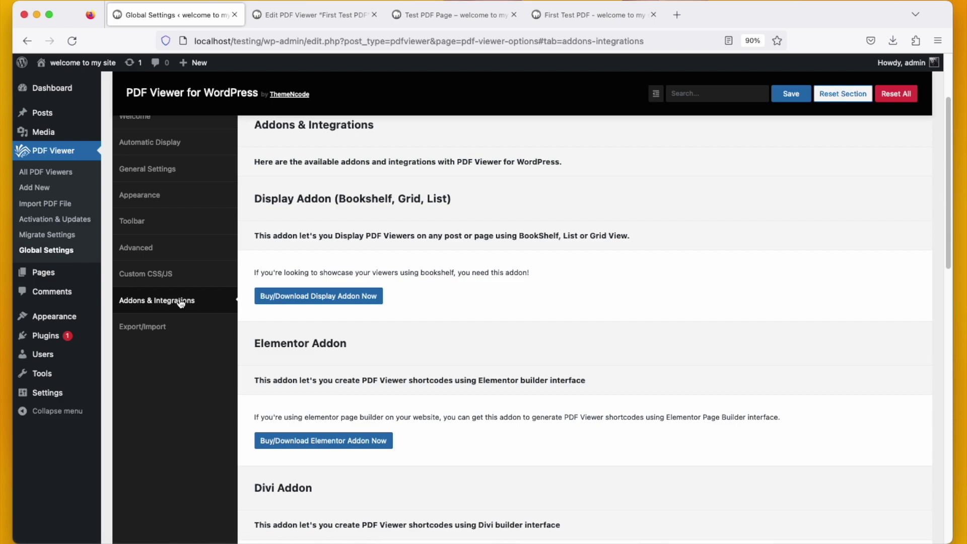
scroll(448, 292, up, 2)
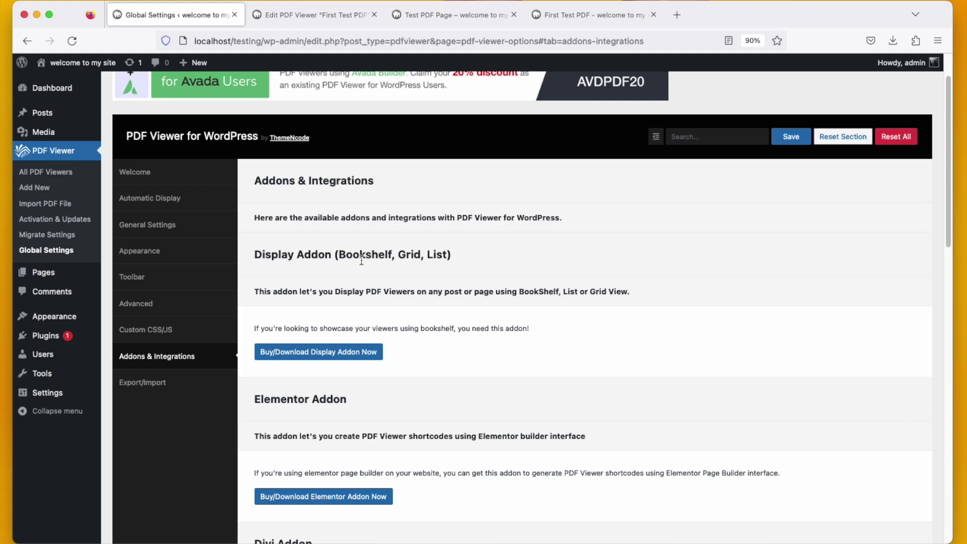
scroll(412, 255, down, 1)
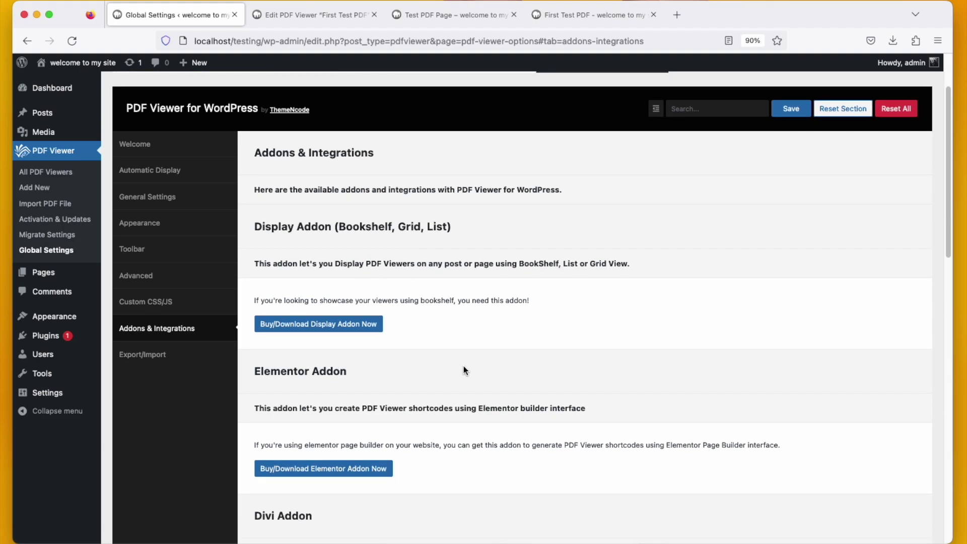
scroll(463, 369, down, 5)
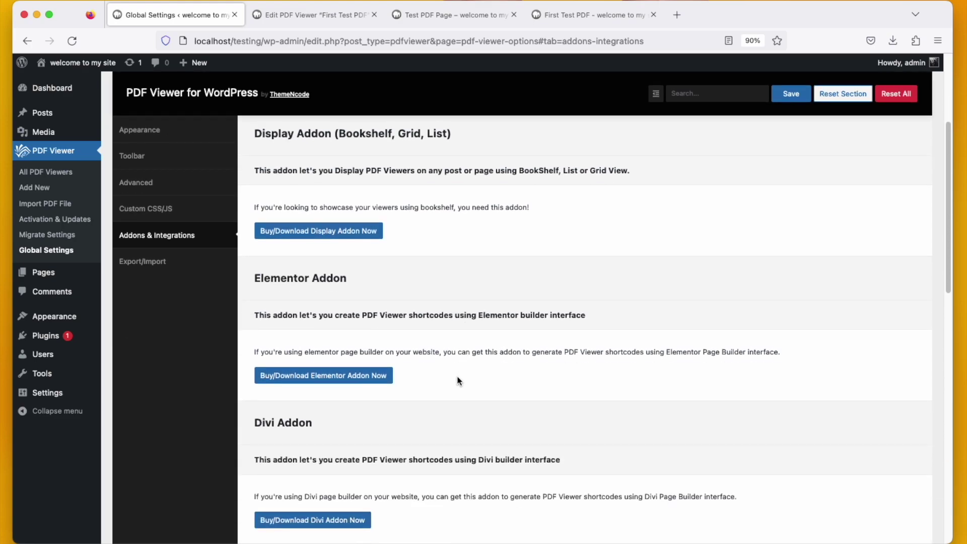
scroll(295, 384, down, 8)
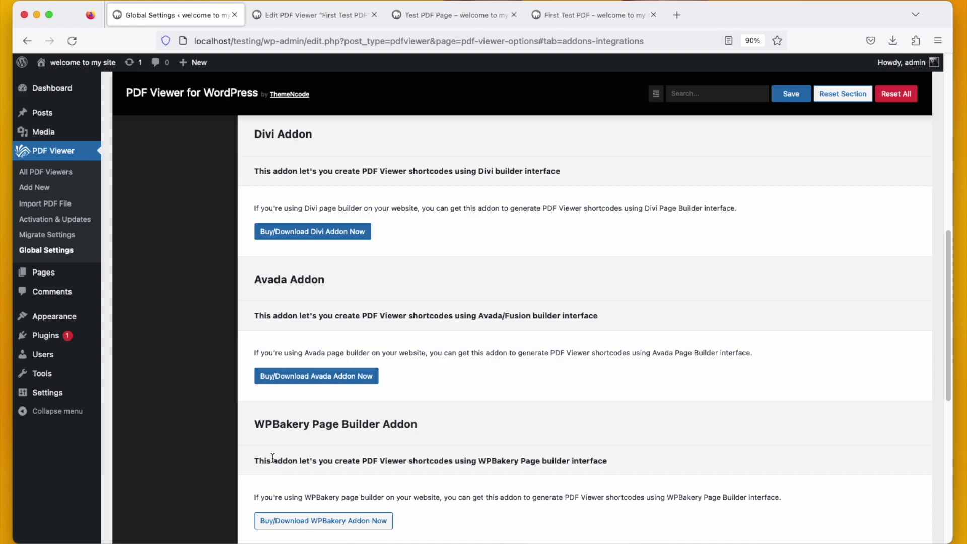
scroll(572, 446, down, 7)
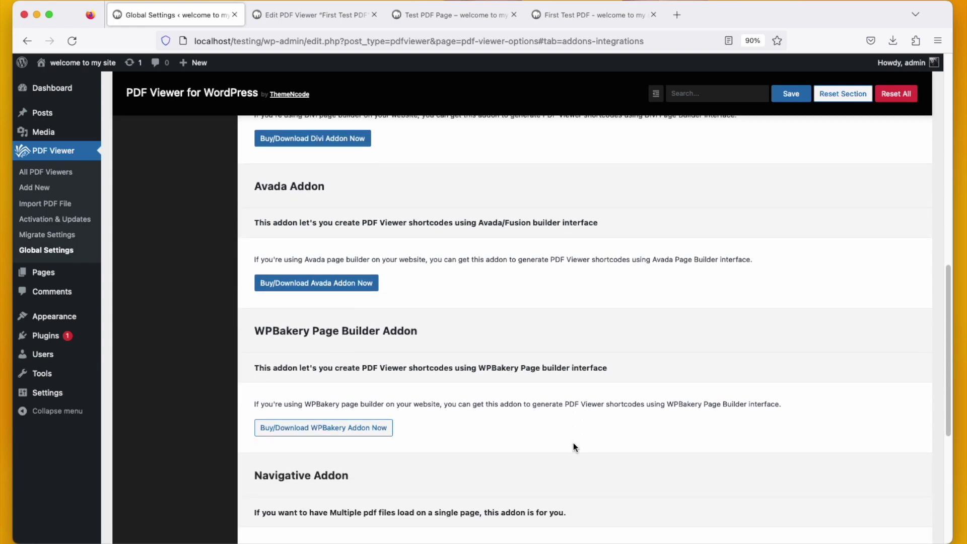
scroll(275, 322, down, 5)
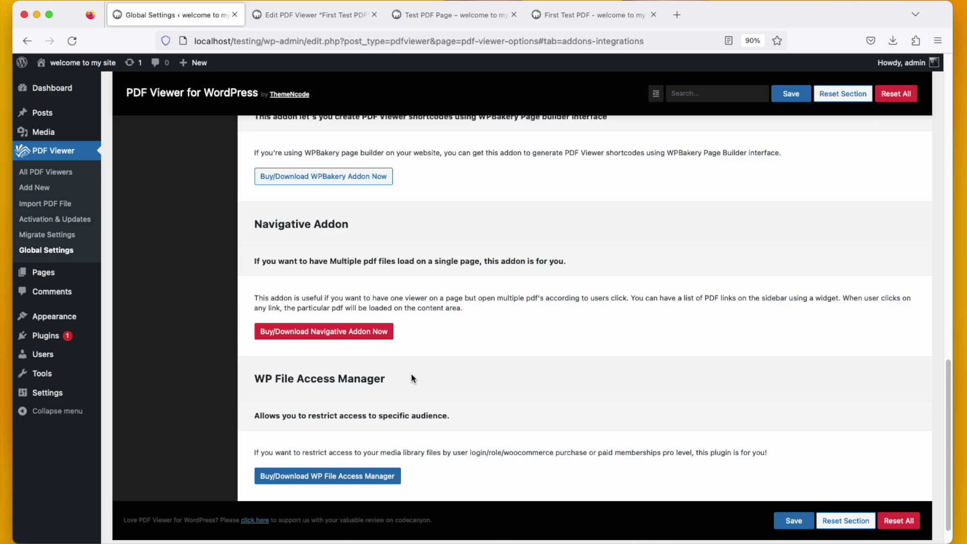
Open the Export/Import settings and view the area for backing up and importing the global settings
scroll(256, 391, up, 10)
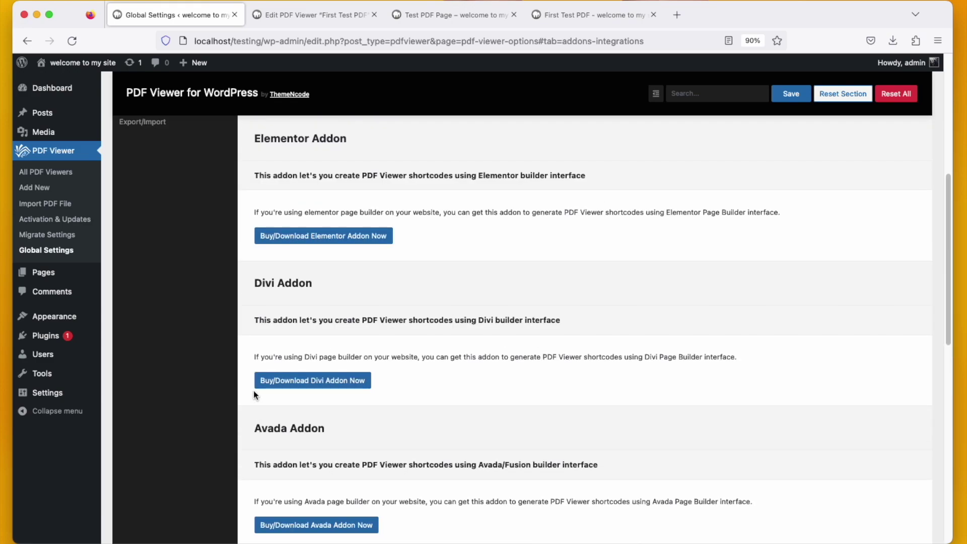
scroll(253, 391, up, 4)
scroll(225, 356, up, 1)
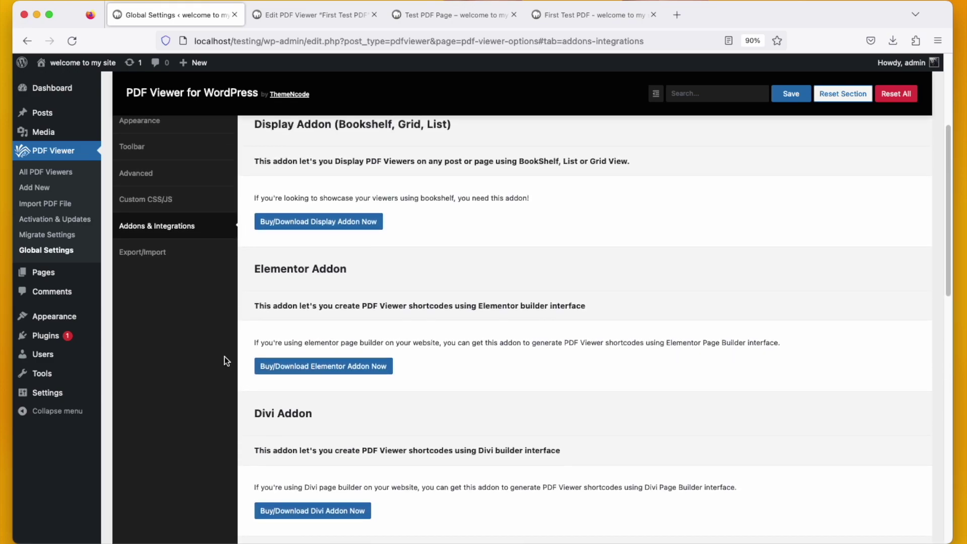
click(161, 258)
scroll(256, 321, up, 3)
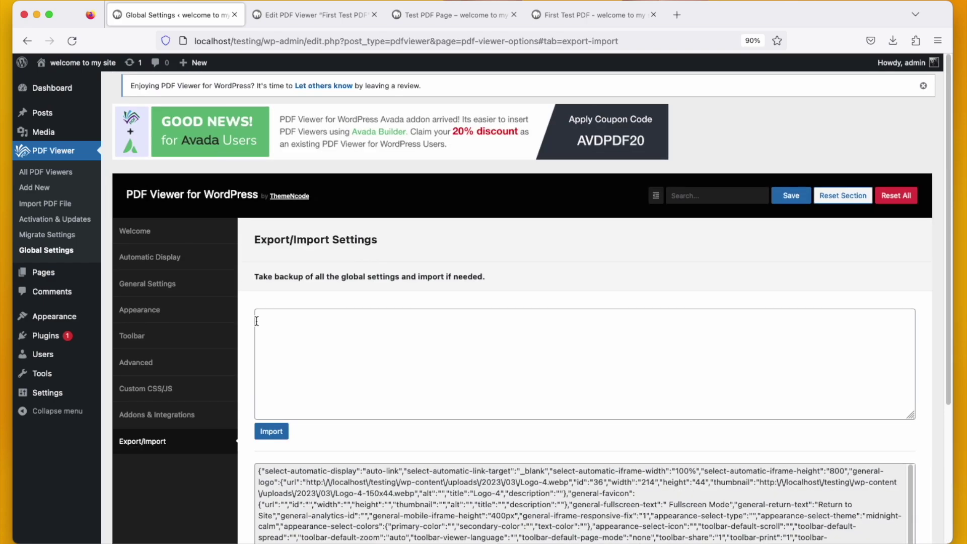